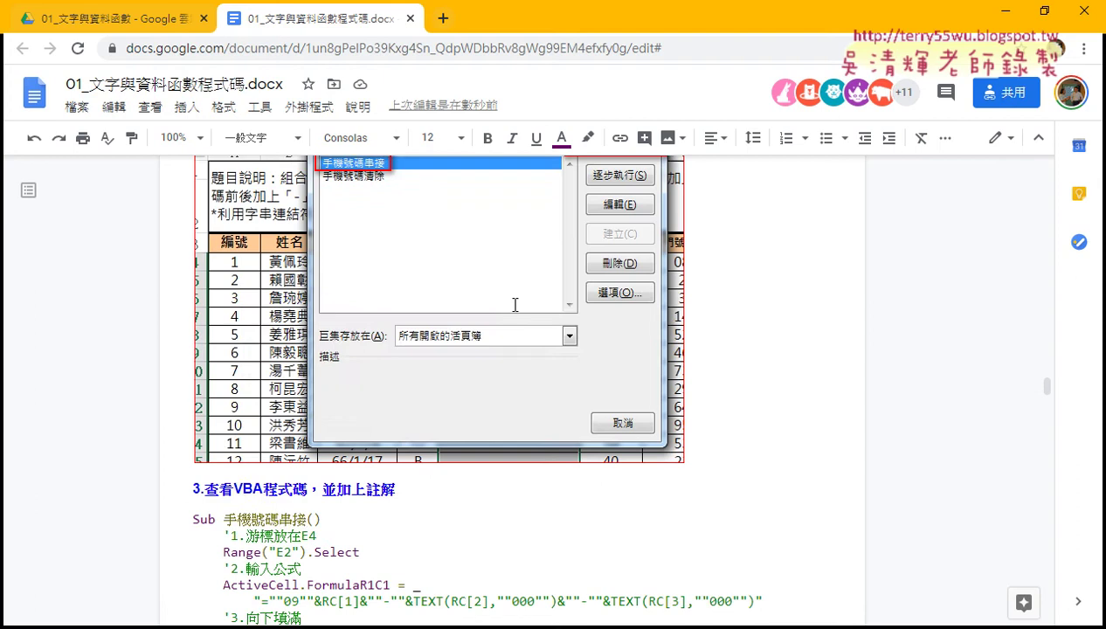
Review the macro-recording notes in Google Docs, then minimize Chrome to reveal the Excel workbook.
scroll(533, 302, "up", 3)
scroll(568, 305, "up", 3)
scroll(613, 326, "up", 2)
scroll(612, 326, "up", 2)
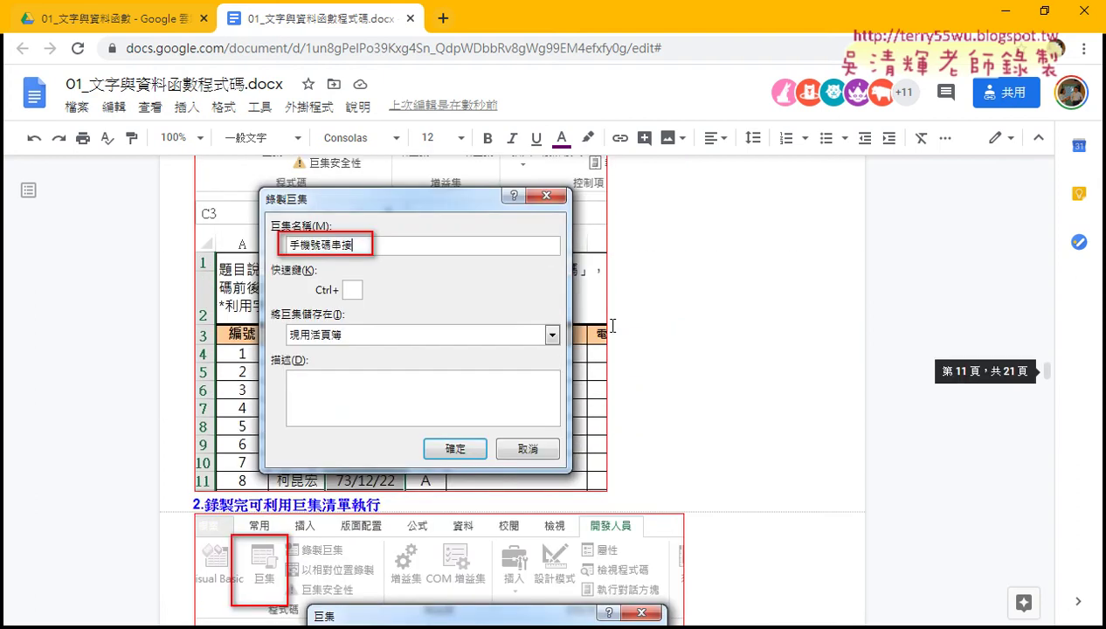
scroll(613, 326, "up", 3)
scroll(612, 326, "up", 2)
scroll(613, 326, "up", 1)
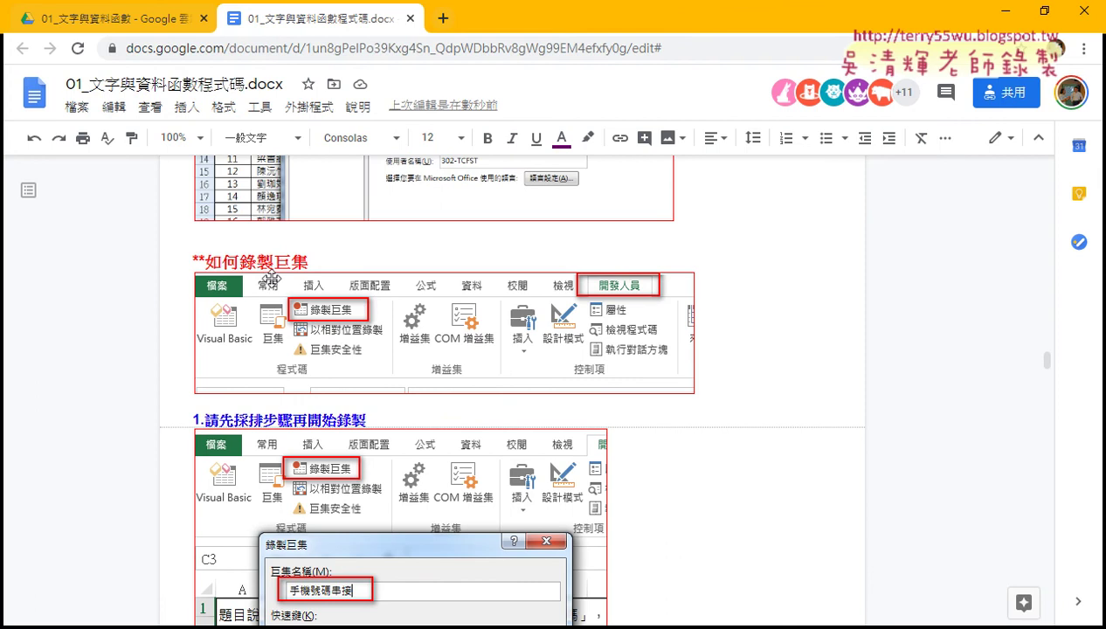
mouse_move(1046, 365)
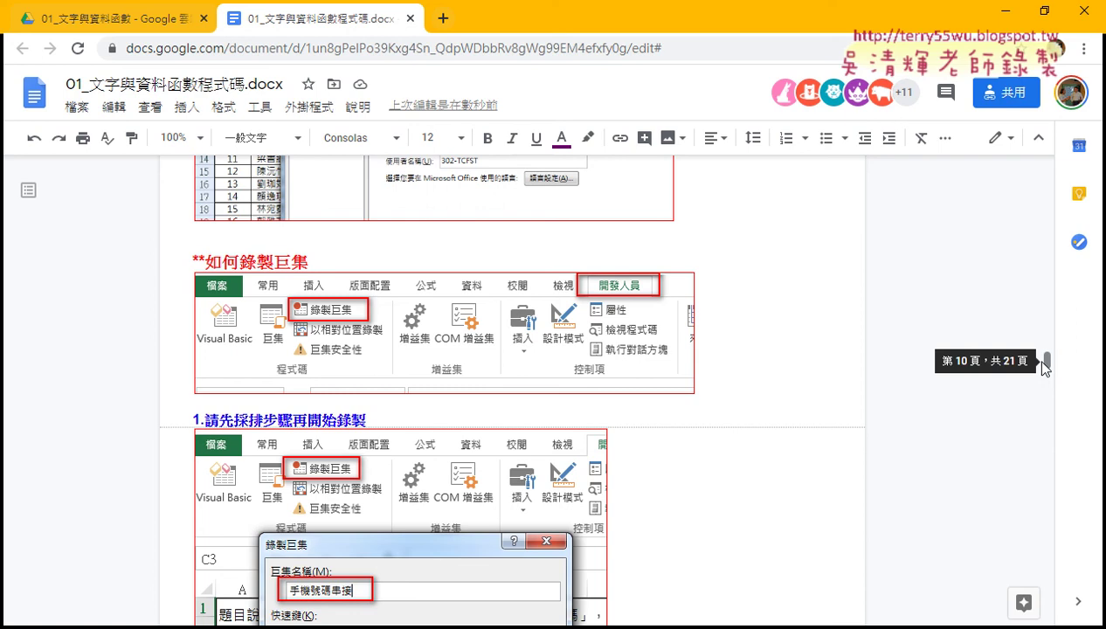
scroll(550, 314, "down", 2)
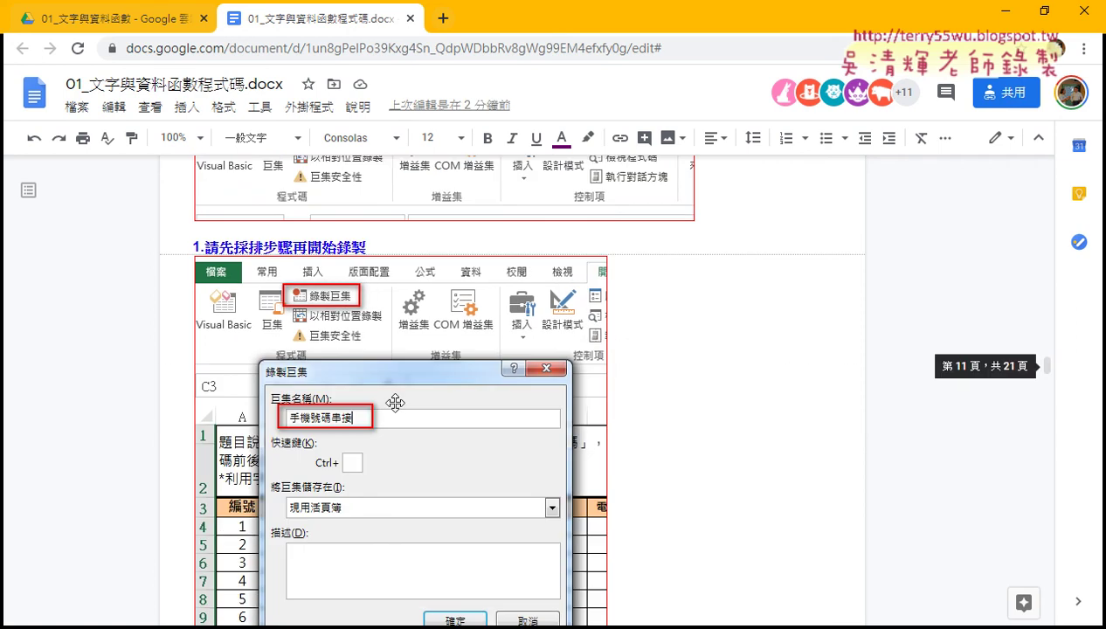
scroll(581, 405, "down", 2)
scroll(577, 400, "down", 1)
scroll(573, 395, "down", 1)
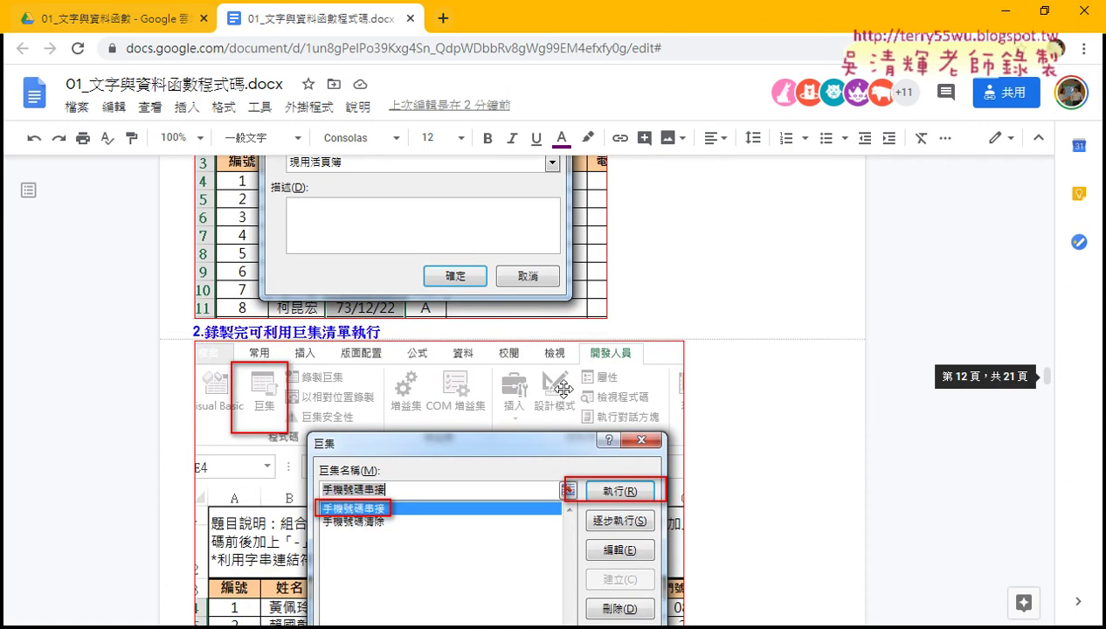
scroll(564, 387, "down", 4)
scroll(562, 387, "down", 1)
scroll(563, 387, "up", 1)
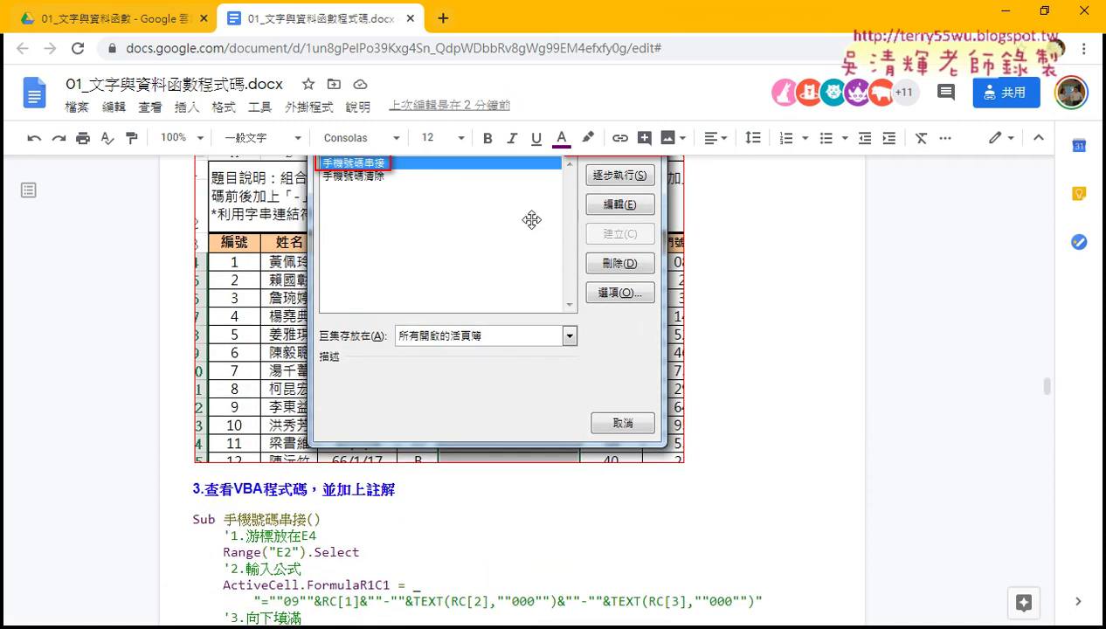
scroll(604, 247, "up", 2)
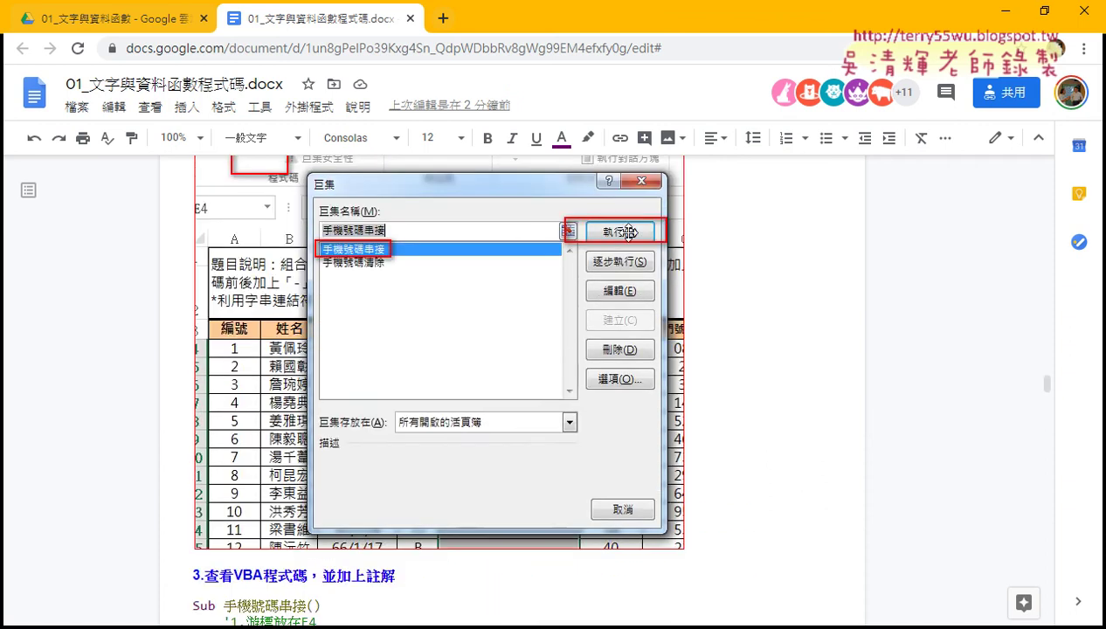
left_click(1005, 12)
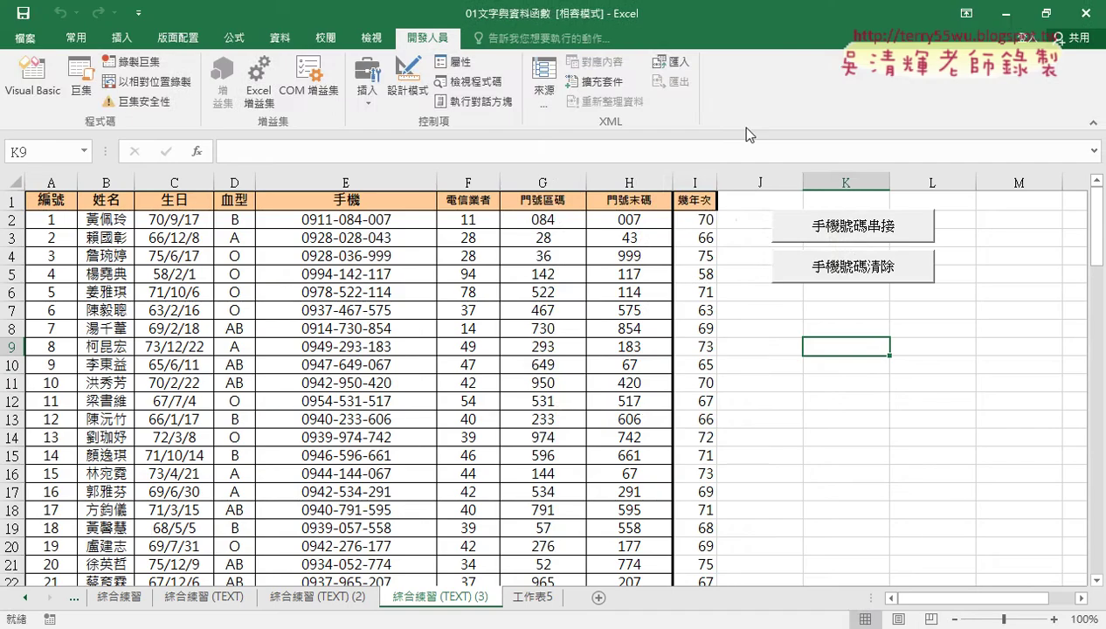
Edit the 手機號碼串接 macro from the Macros list to view its Module2 code.
left_click(81, 80)
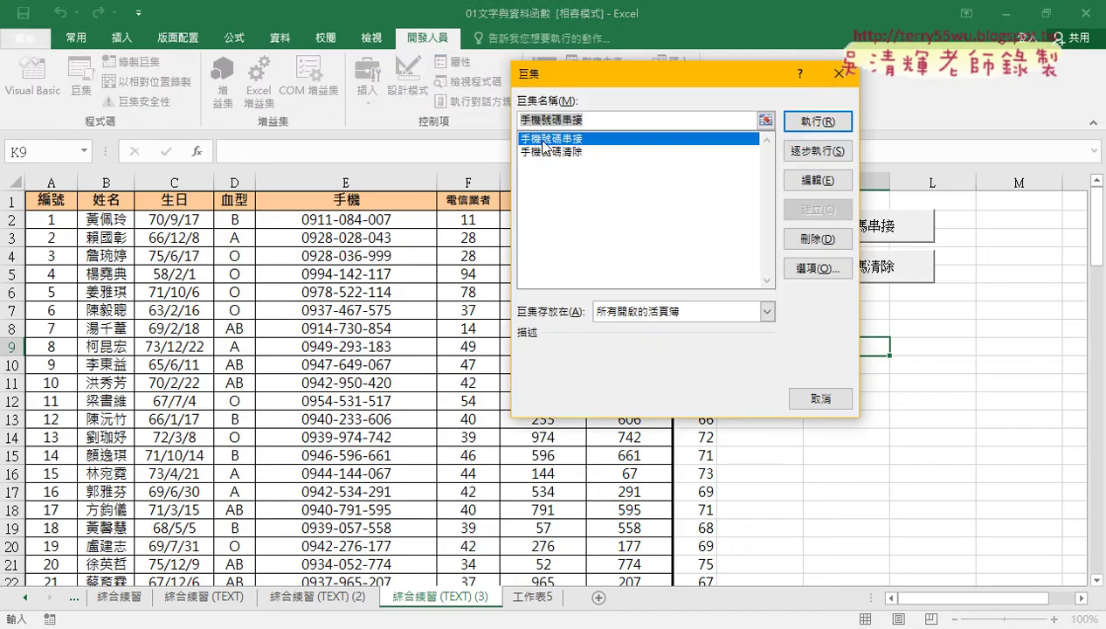
left_click(824, 188)
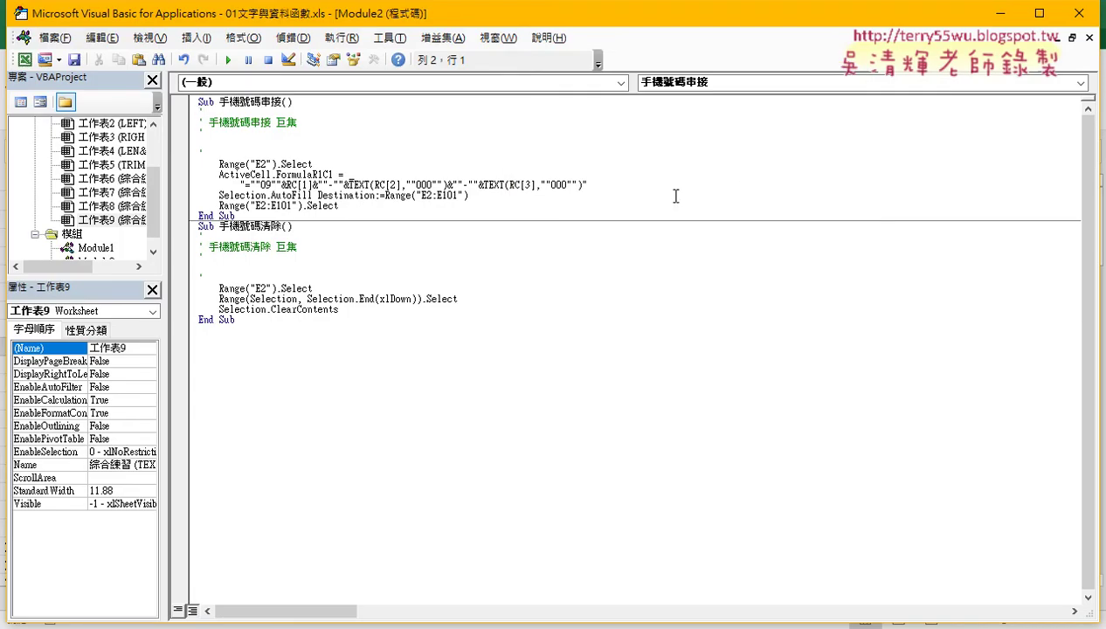
Restore down the VBA editor window and shift it slightly left over the workbook.
left_click_drag(179, 21, 291, 72)
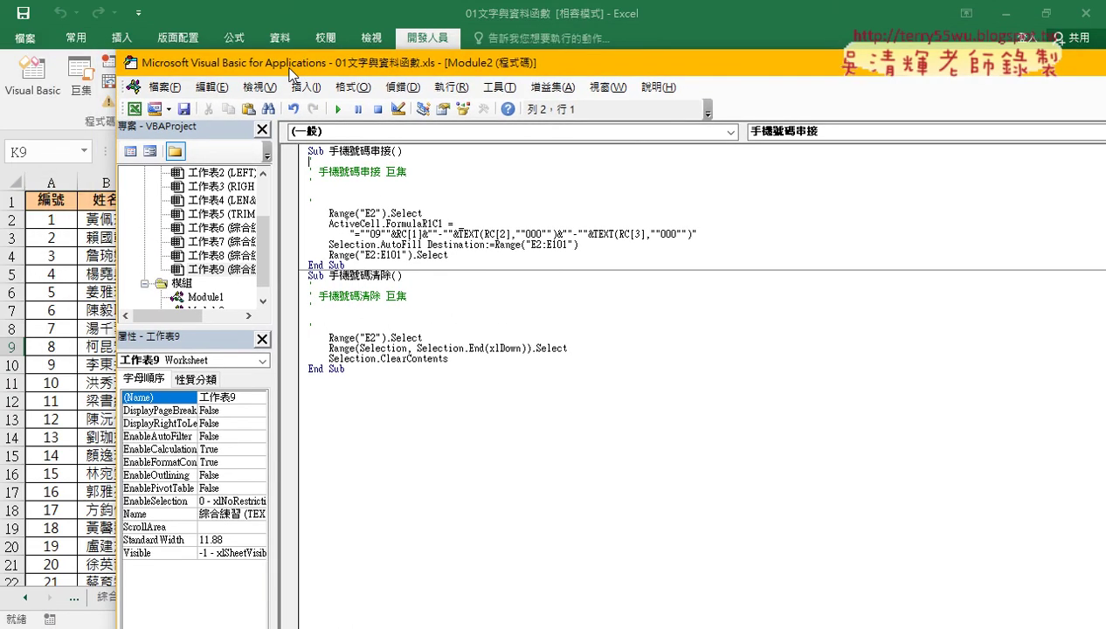
mouse_move(45, 112)
left_mouse_down()
mouse_move(5, 83)
mouse_move(52, 112)
mouse_move(167, 306)
left_mouse_up()
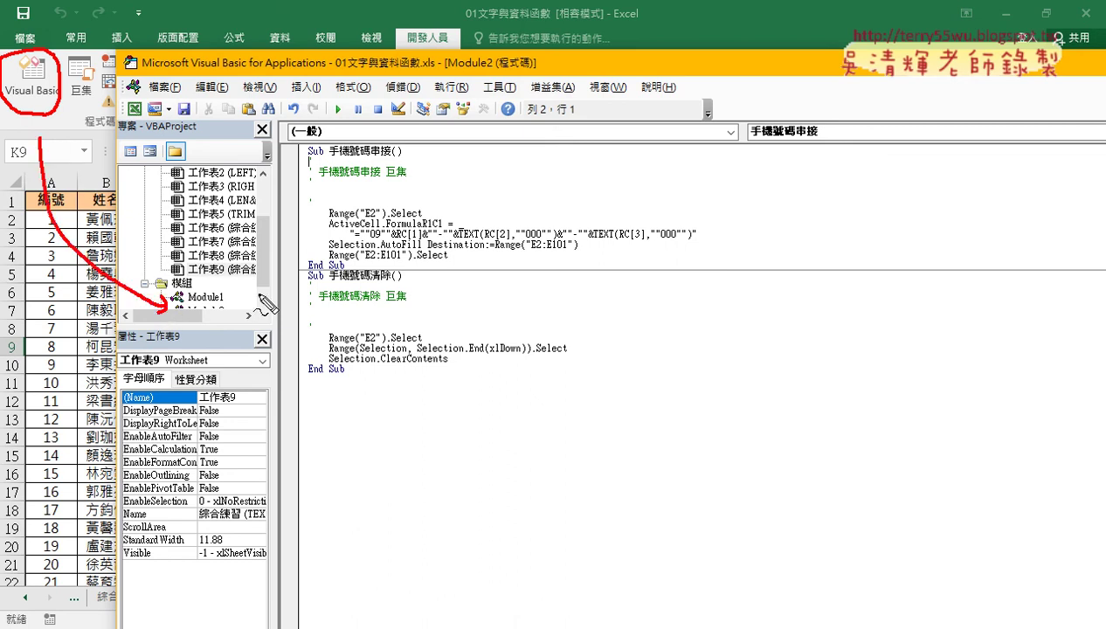
left_click_drag(234, 307, 237, 313)
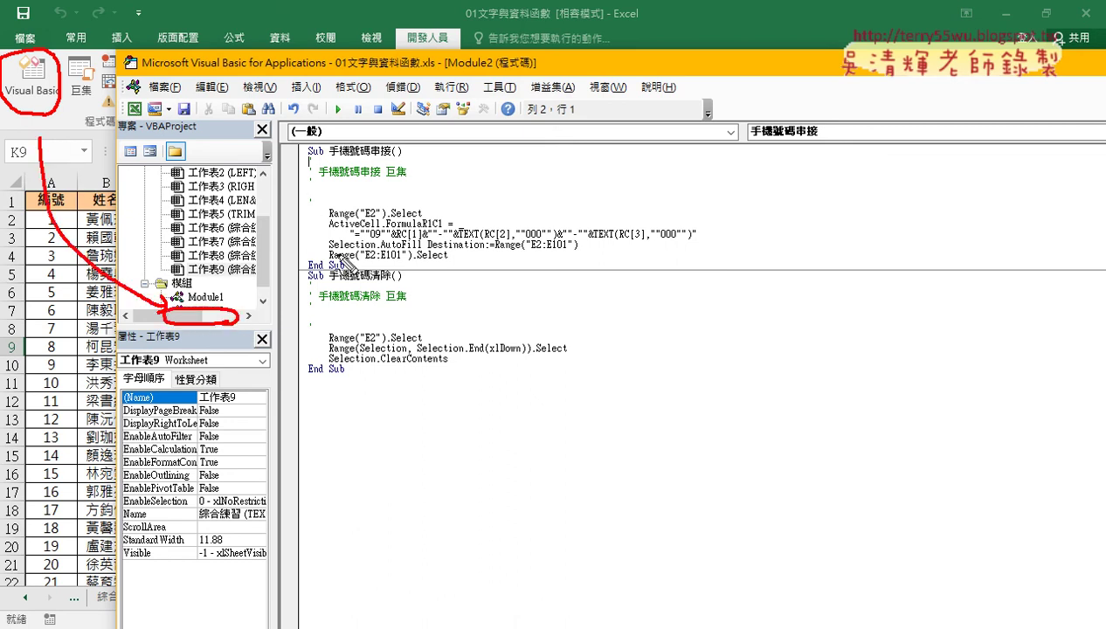
mouse_move(356, 270)
left_mouse_down()
mouse_move(297, 149)
mouse_move(706, 156)
mouse_move(365, 278)
left_mouse_up()
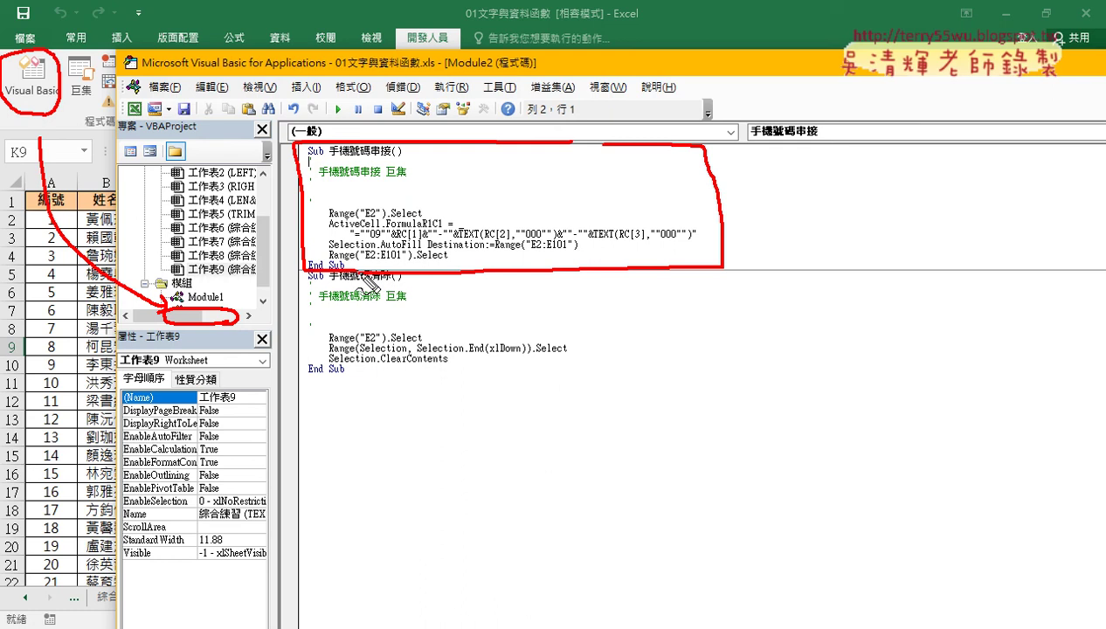
key("Escape")
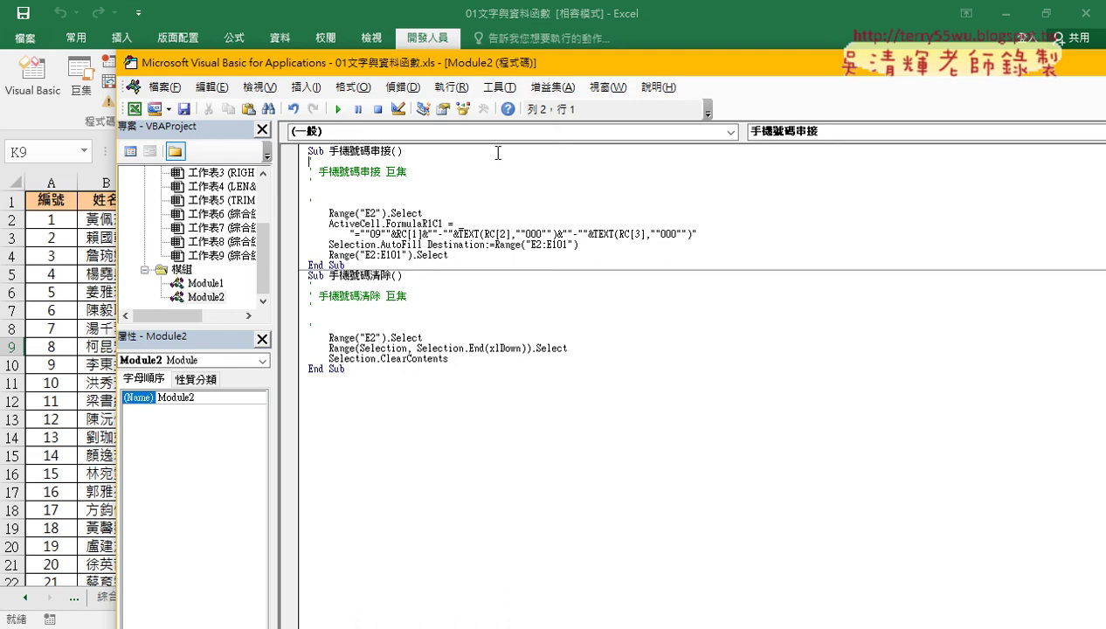
left_click_drag(468, 70, 410, 75)
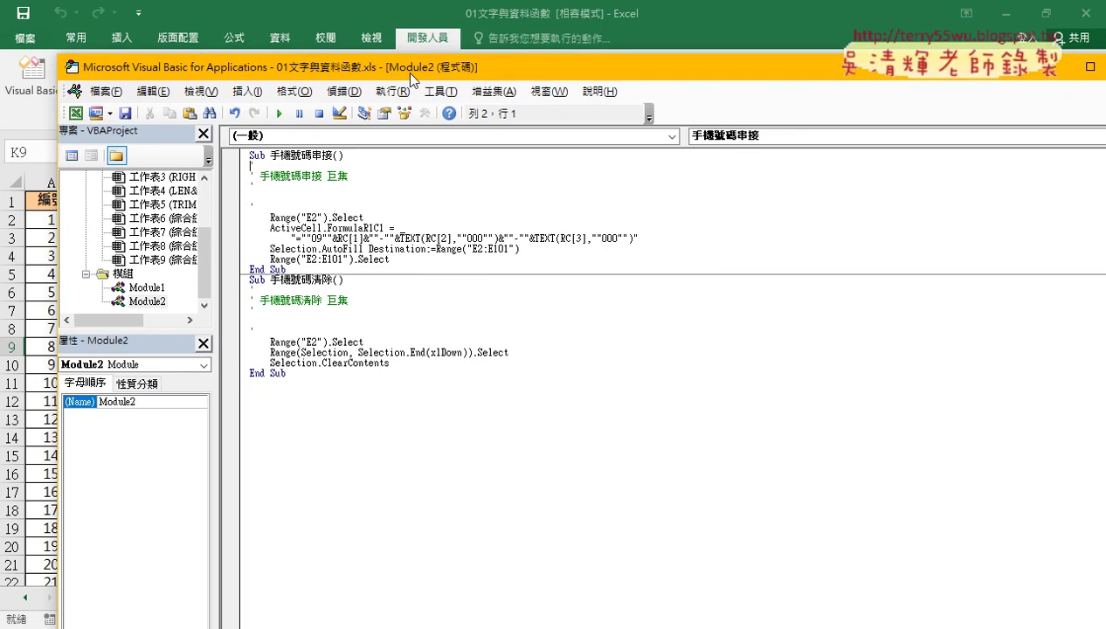
Set the VBA editor's code font size to 14 under Tools > Options > Editor Format.
left_click(448, 100)
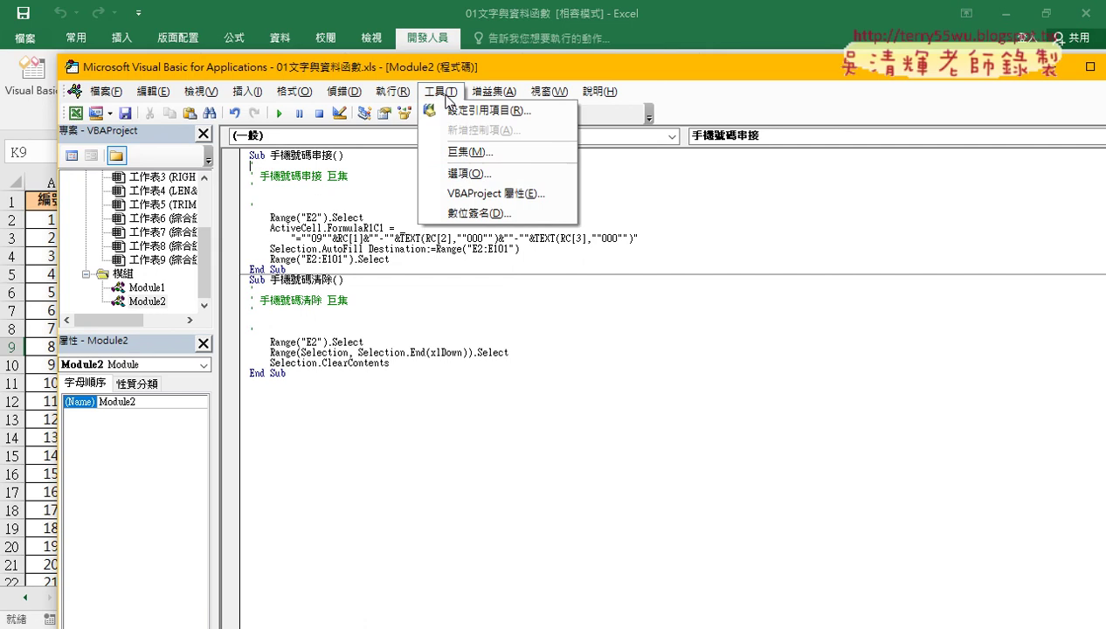
left_click(452, 175)
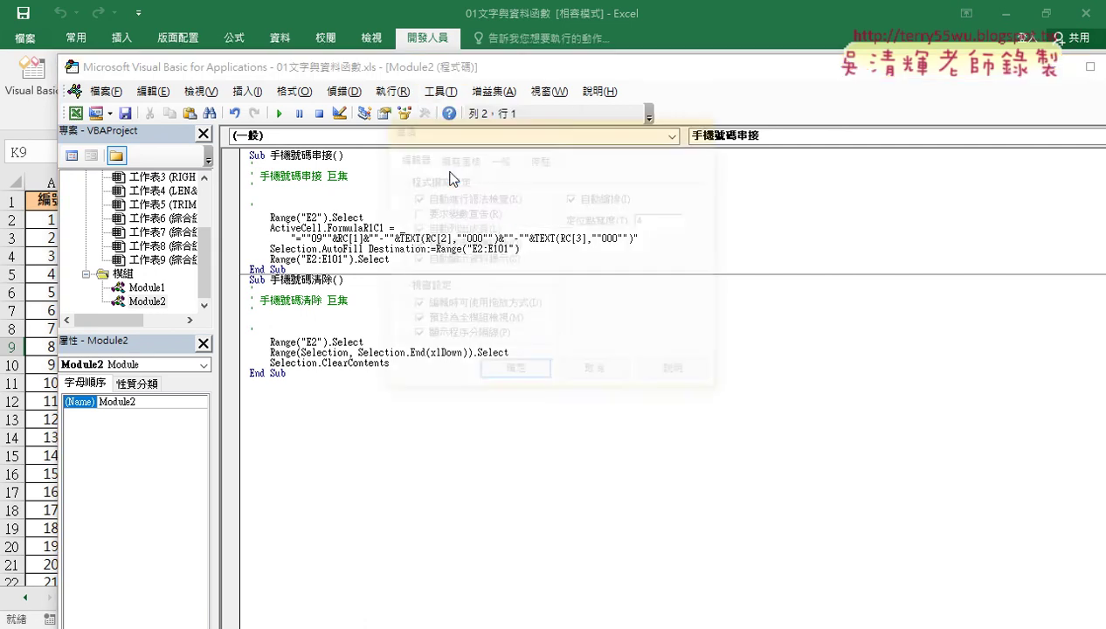
left_click(456, 160)
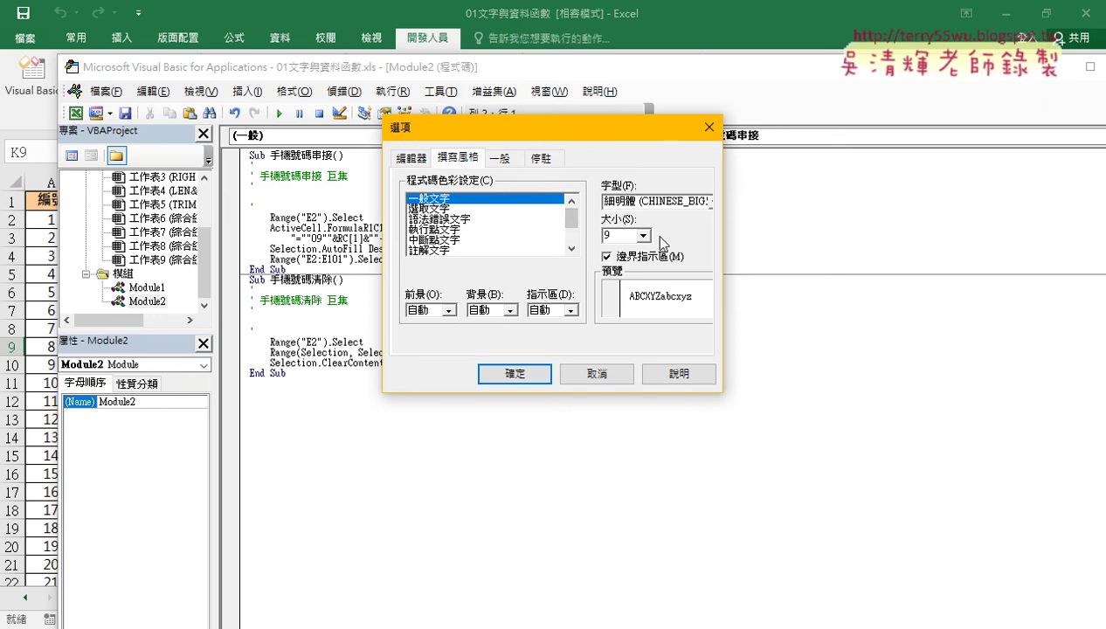
left_click(644, 236)
left_click(646, 280)
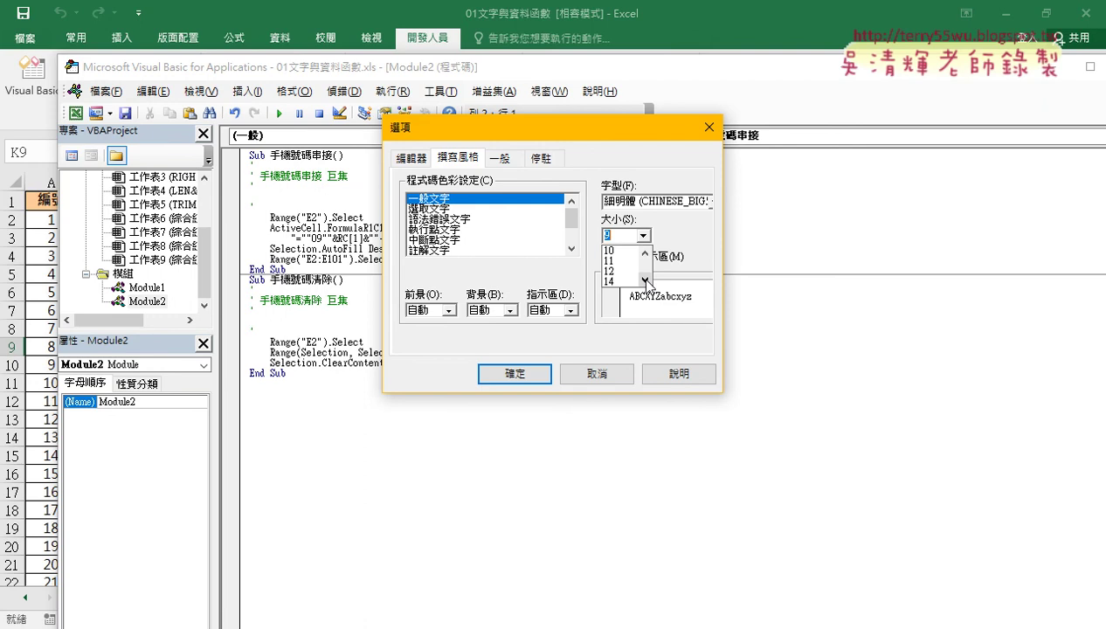
left_click(616, 281)
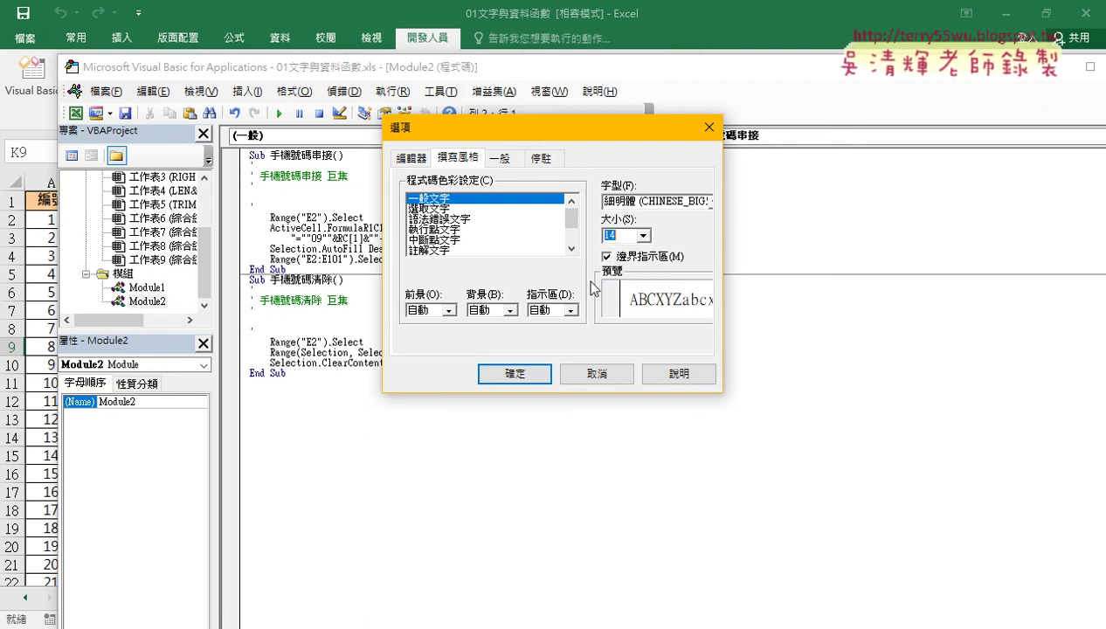
left_click(521, 376)
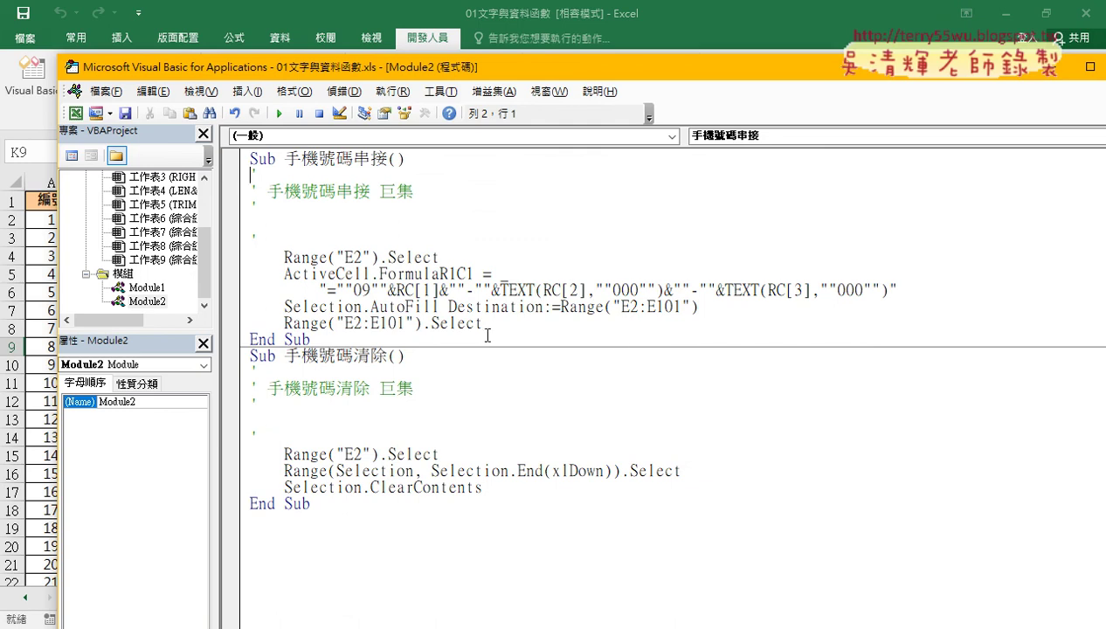
double_click(267, 160)
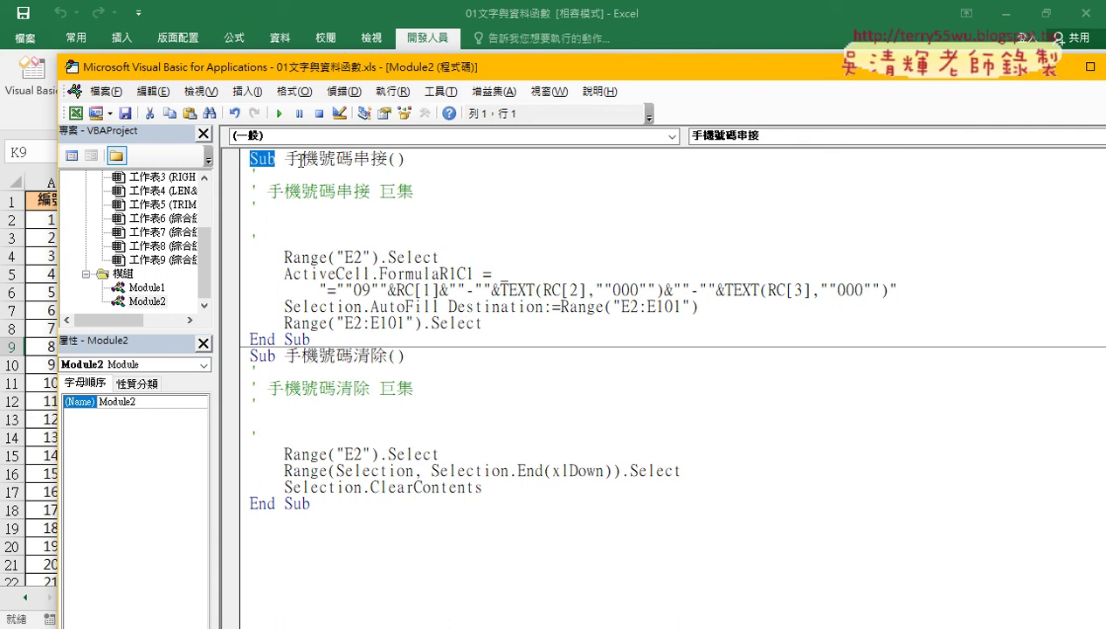
left_click_drag(283, 158, 389, 160)
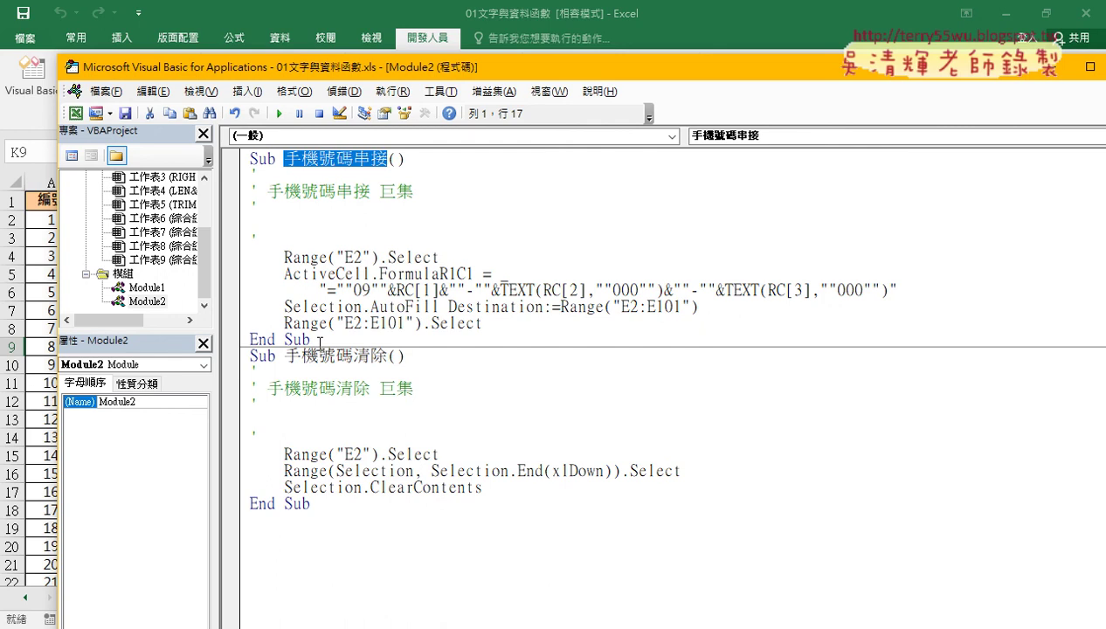
left_click_drag(311, 340, 249, 341)
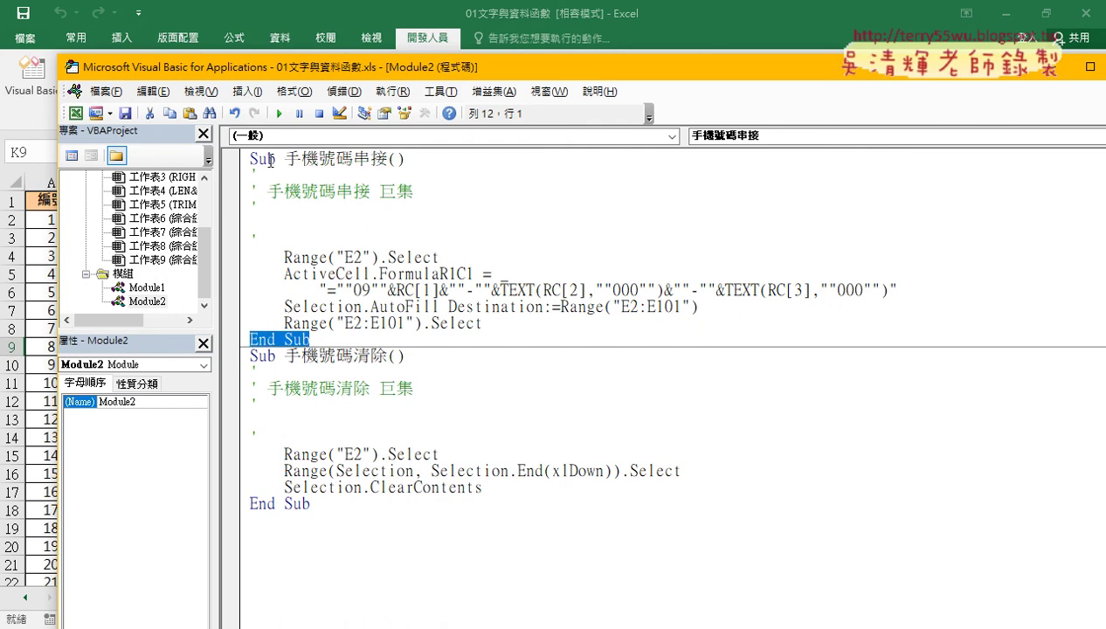
left_click_drag(248, 158, 274, 160)
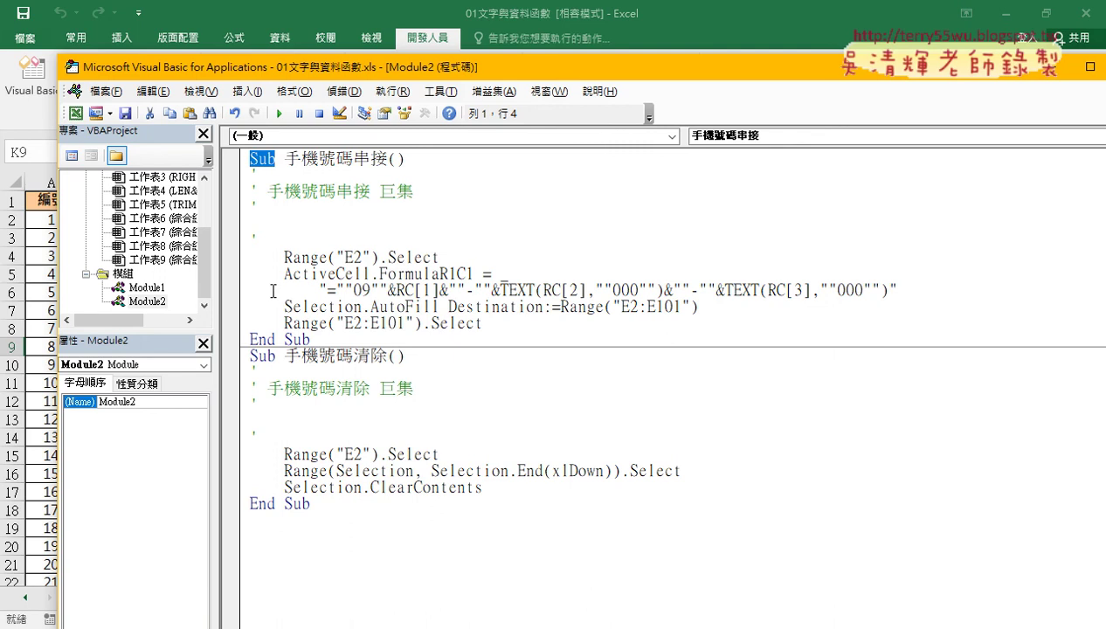
left_click_drag(163, 333, 161, 358)
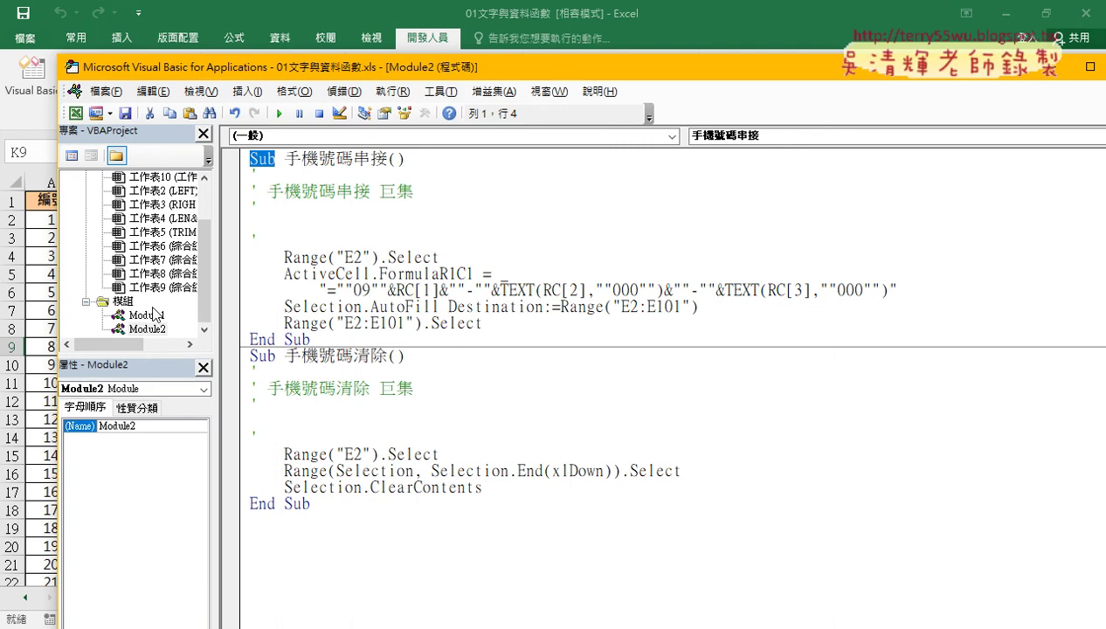
left_click(123, 302)
left_click(147, 329)
double_click(162, 332)
left_click(146, 330)
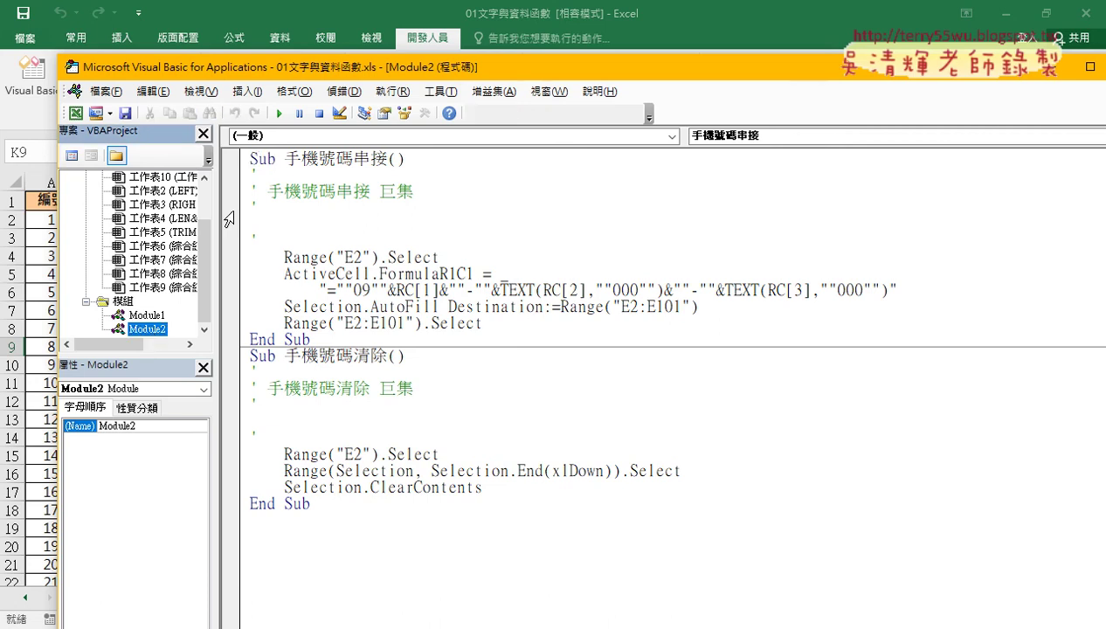
left_click(427, 312)
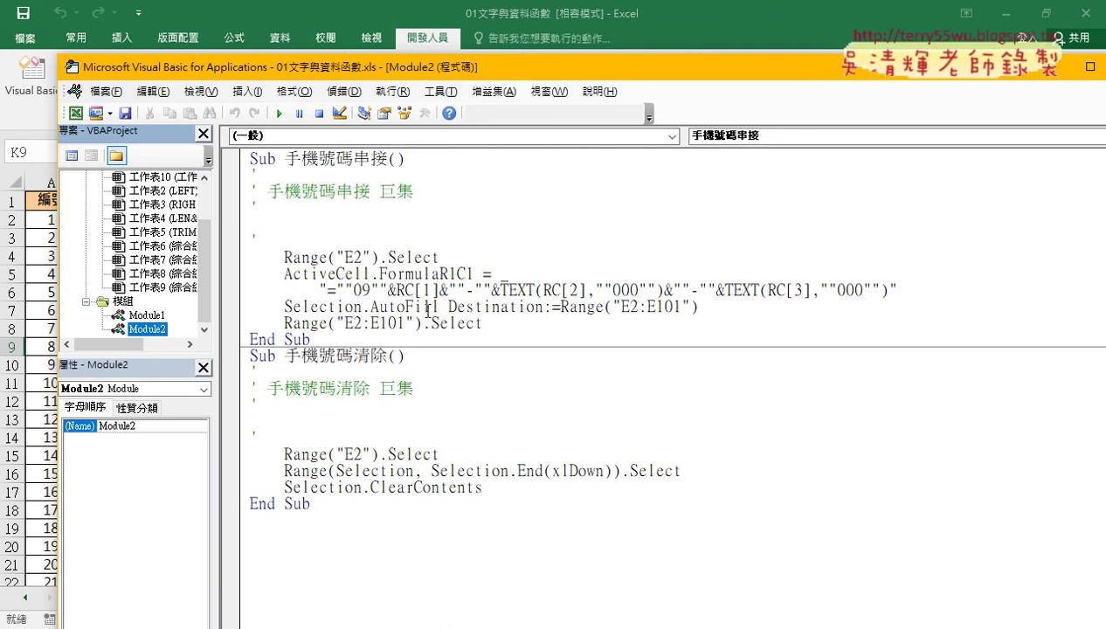
double_click(278, 160)
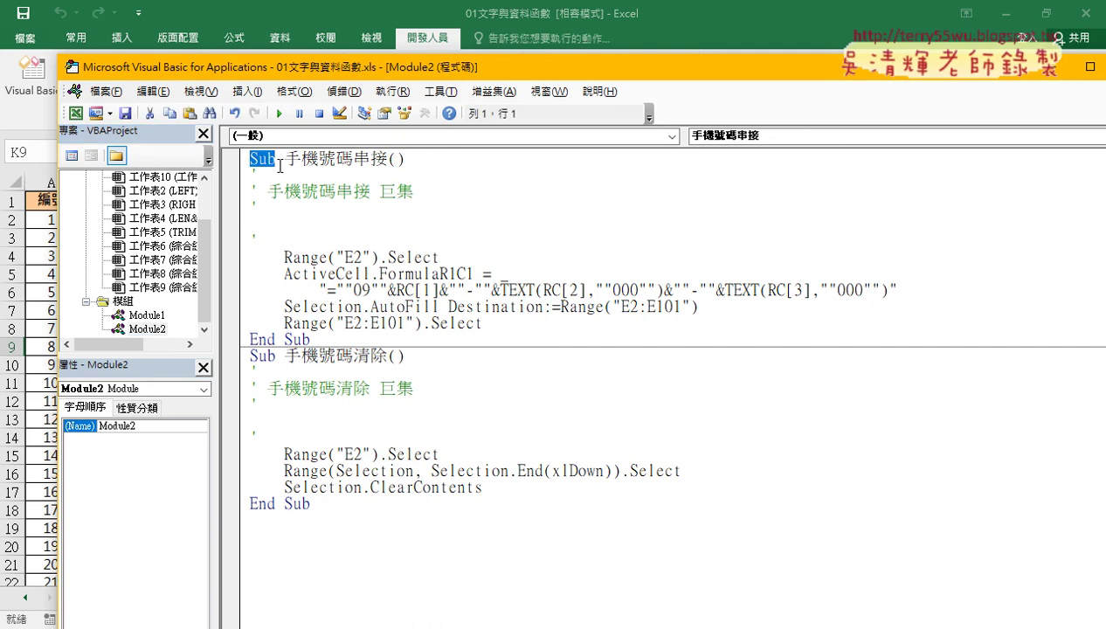
left_click_drag(283, 160, 387, 160)
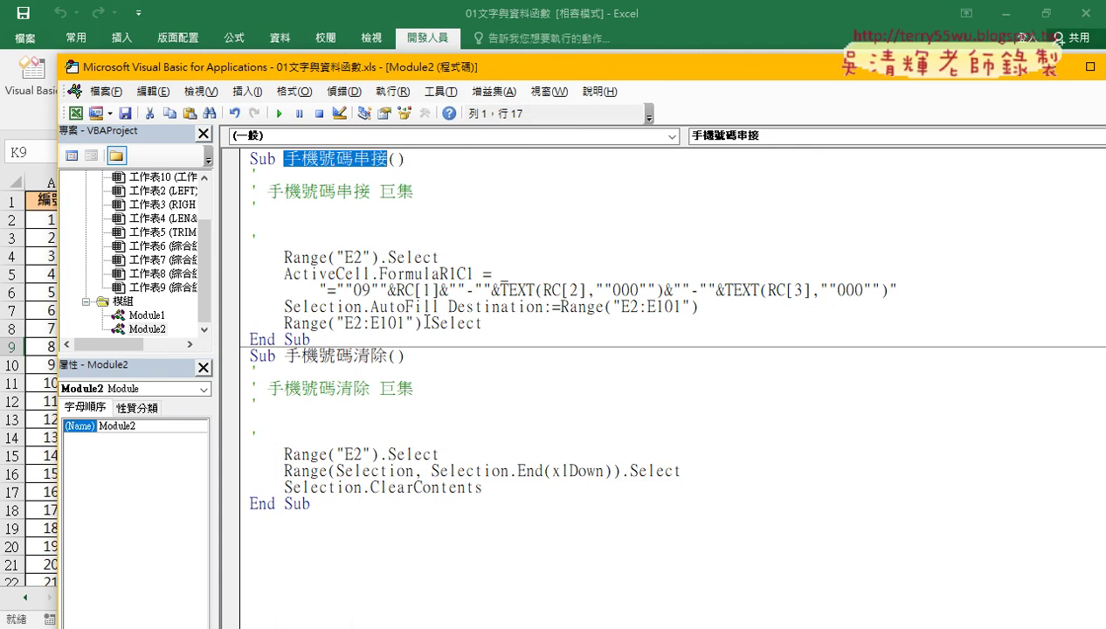
left_click_drag(309, 340, 251, 340)
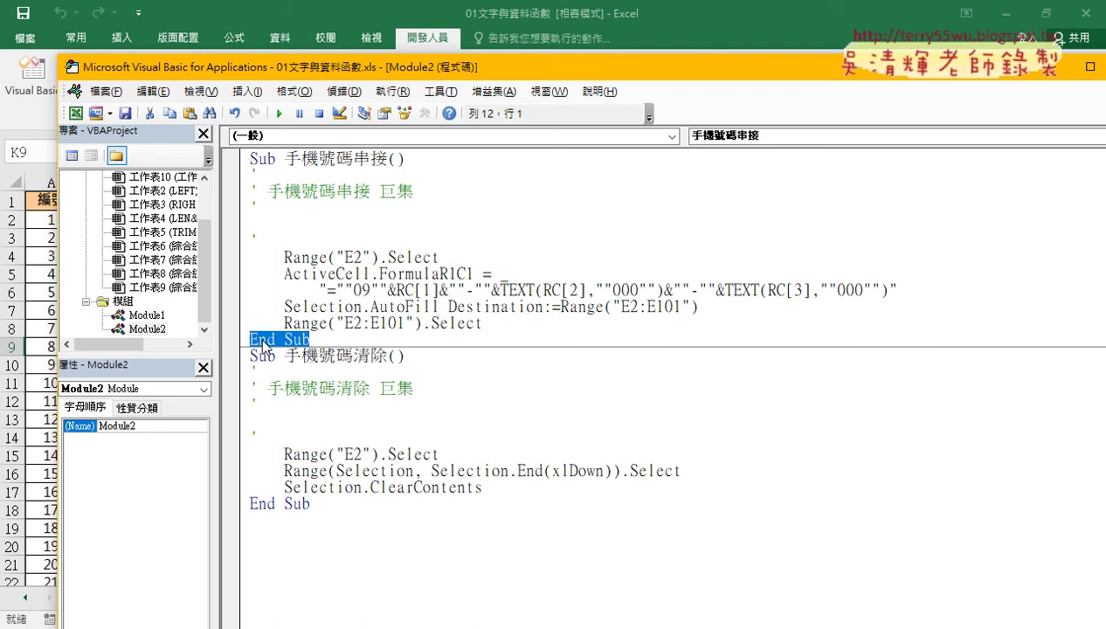
left_click(347, 237)
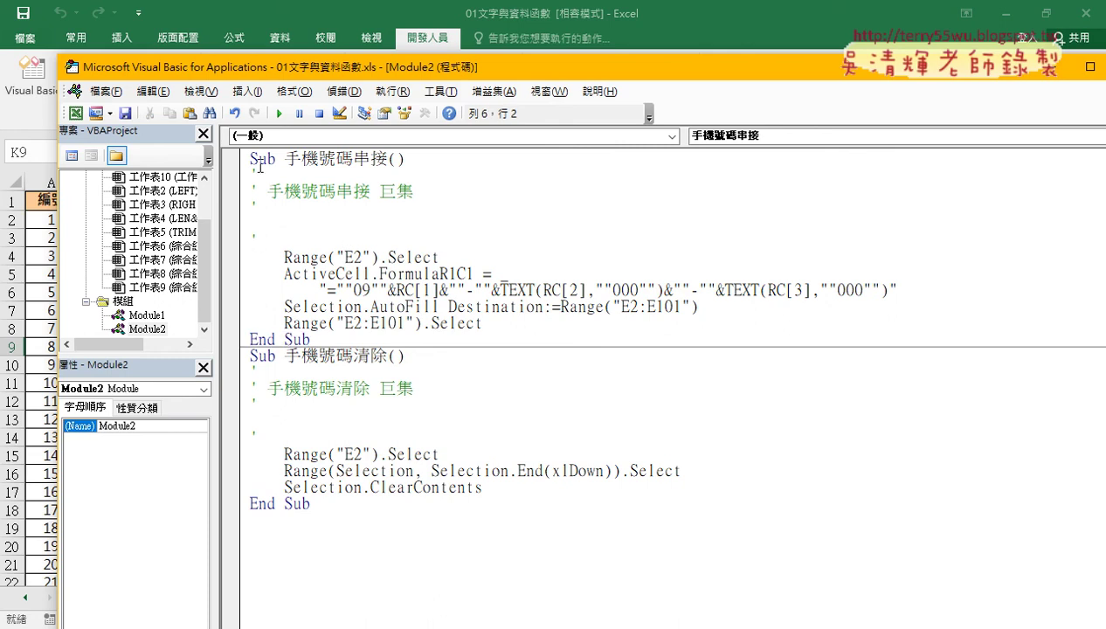
left_click_drag(261, 173, 249, 191)
left_click_drag(271, 237, 240, 179)
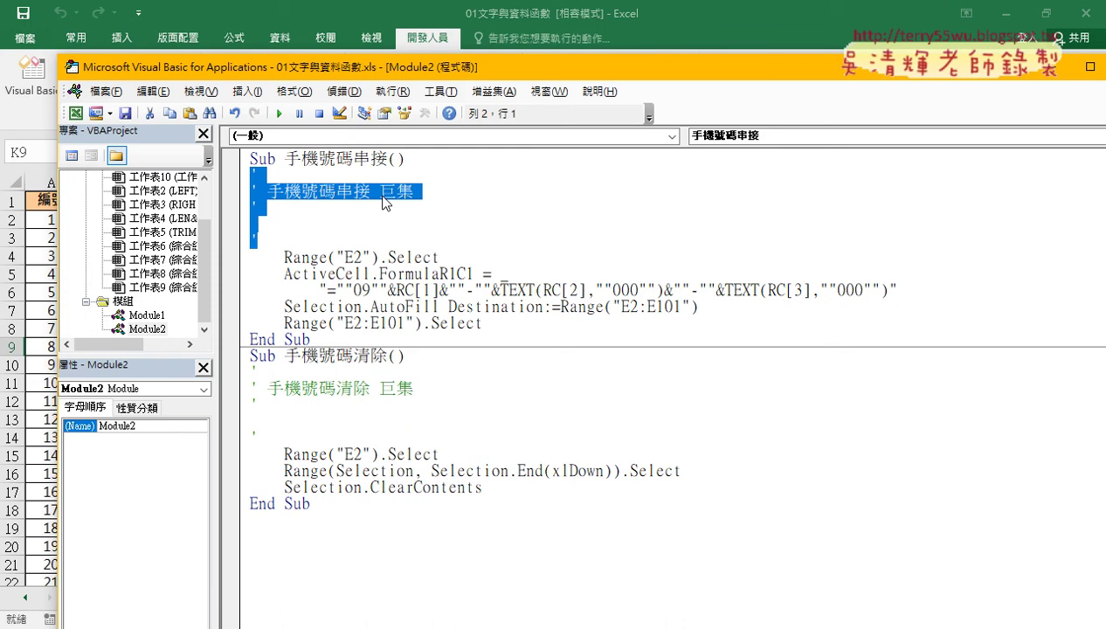
Replace the generated comment lines with a '1. comment above Range("E2").Select.
key("Delete")
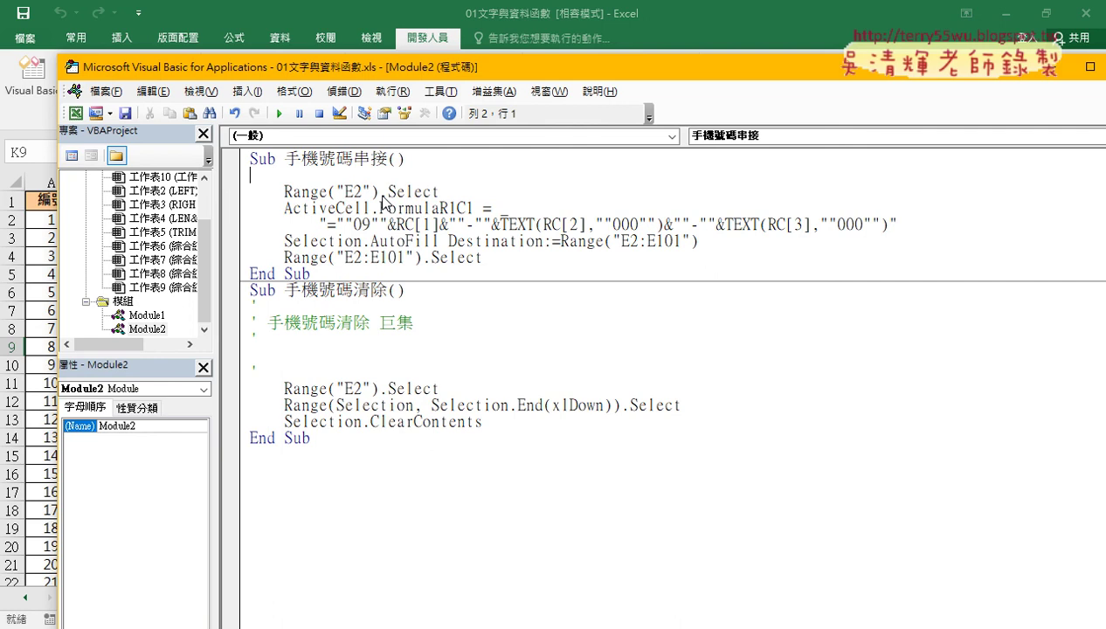
key("Tab")
type("ㄘ")
key("BackSpace")
type("'")
type("1.")
Highlight parts of Range("E2").Select, then move the editor aside and select cell E2.
left_click_drag(284, 191, 448, 194)
left_click_drag(283, 191, 377, 192)
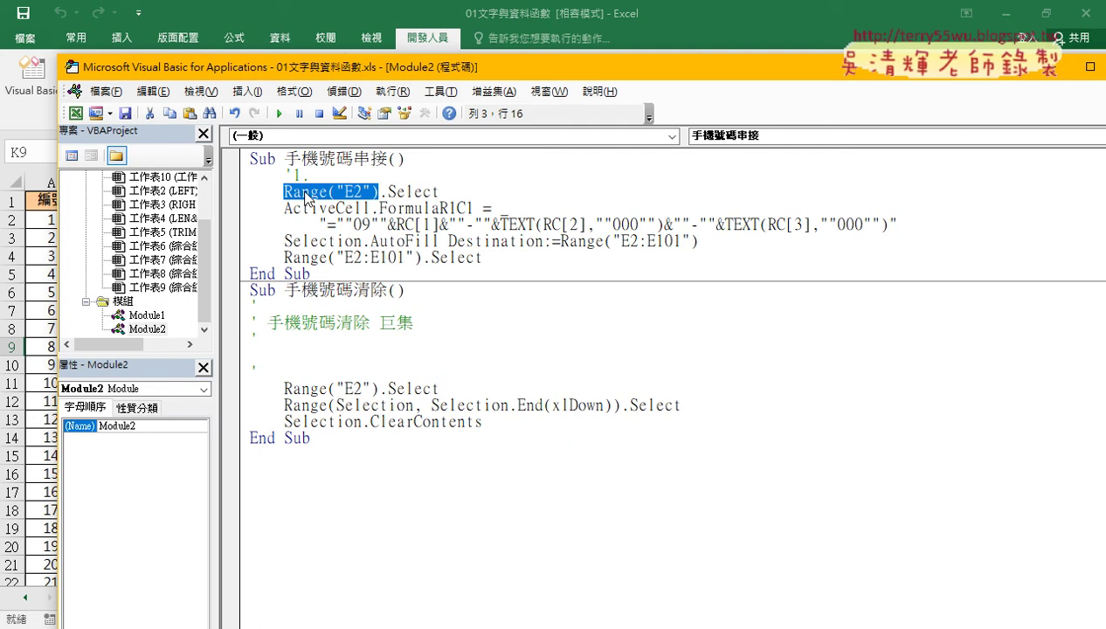
left_click_drag(439, 191, 379, 191)
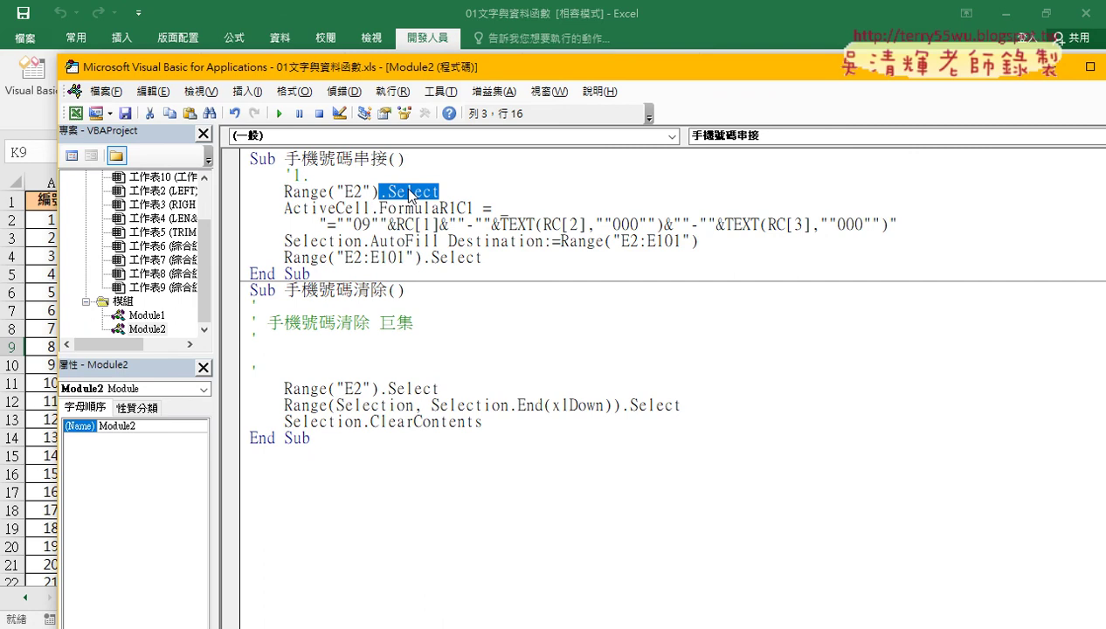
left_click_drag(423, 70, 679, 68)
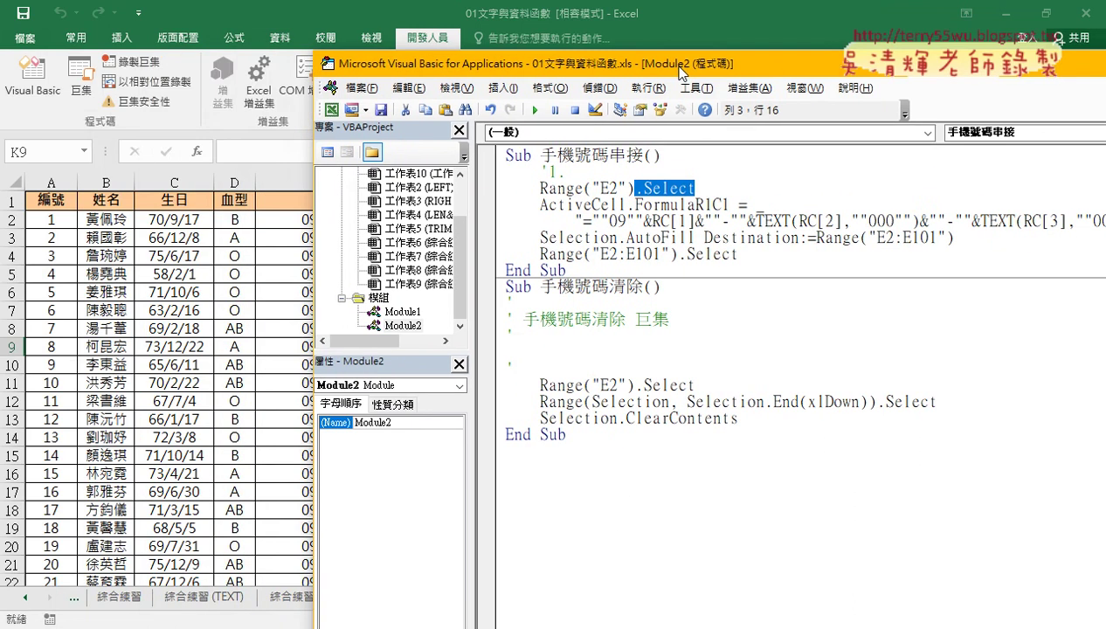
left_click(263, 236)
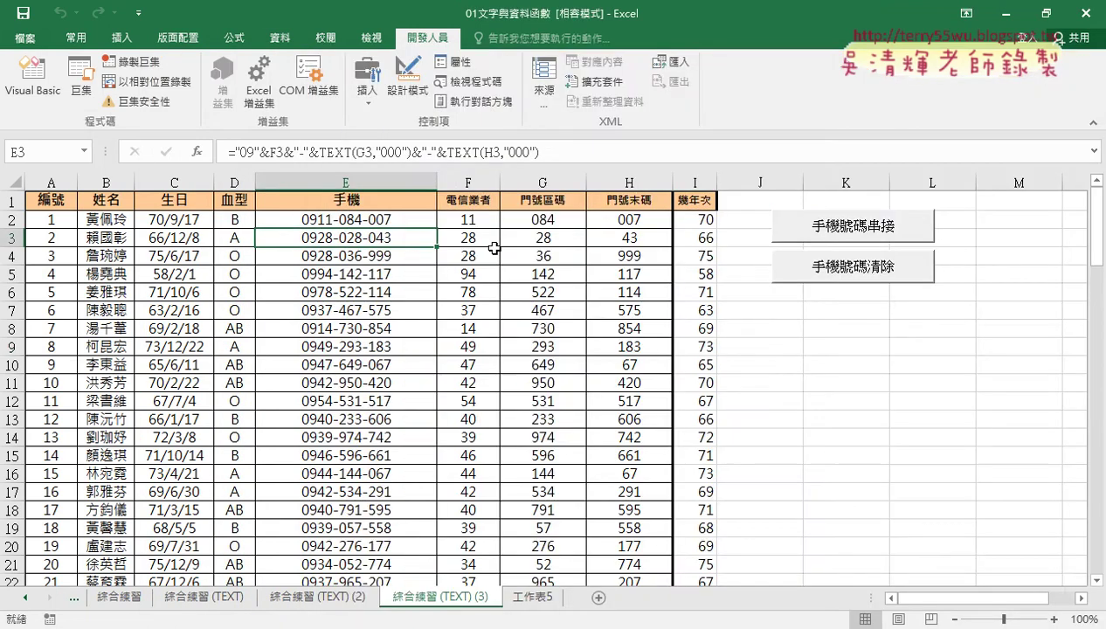
left_click(361, 222)
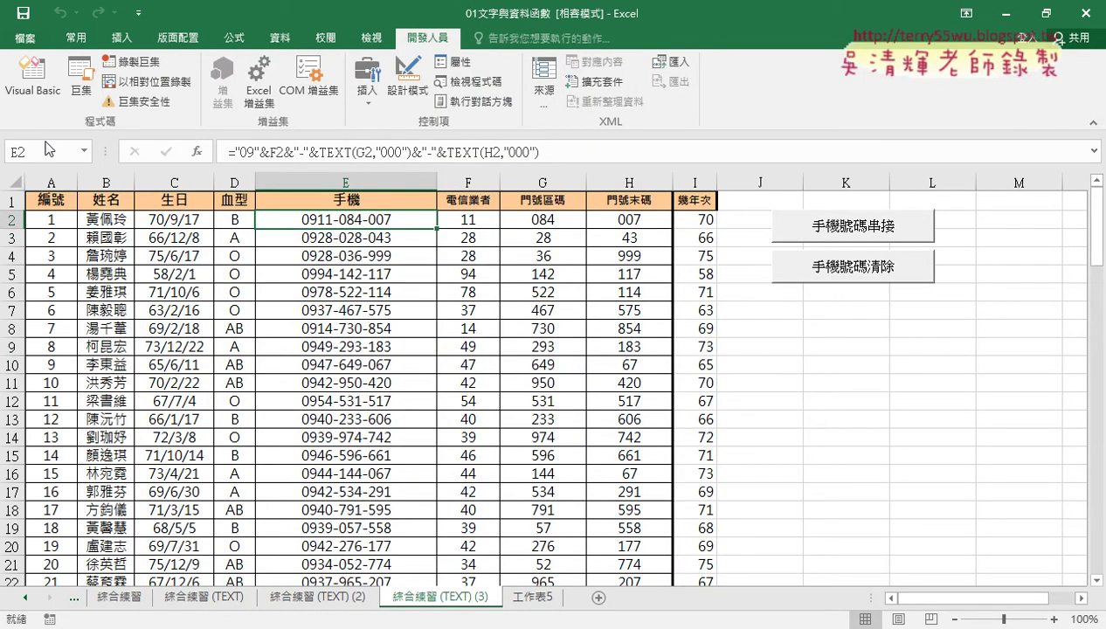
Add a '2. comment line after the Range("E2").Select statement.
left_click(32, 78)
left_click(723, 193)
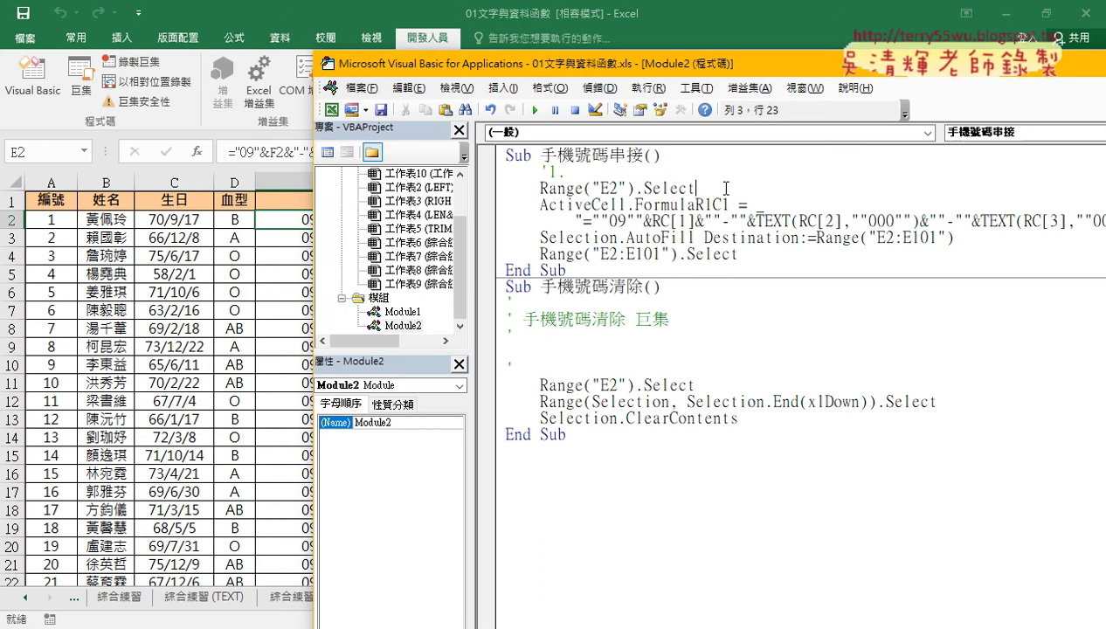
key("Return")
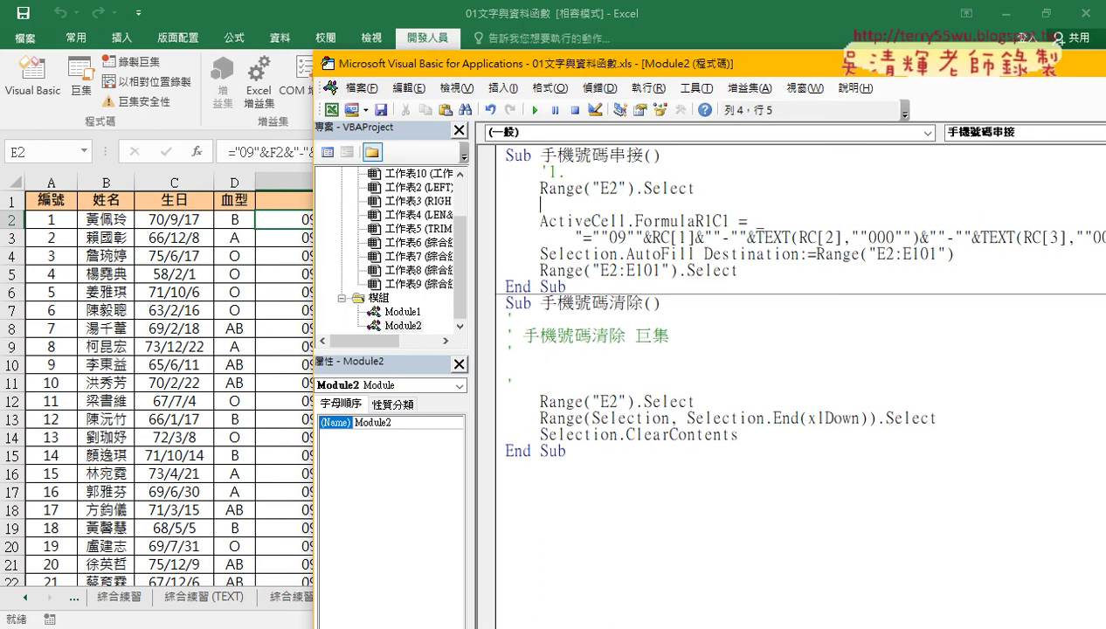
type("ㄘ")
type("'")
type("2.")
left_click(600, 174)
left_click(593, 203)
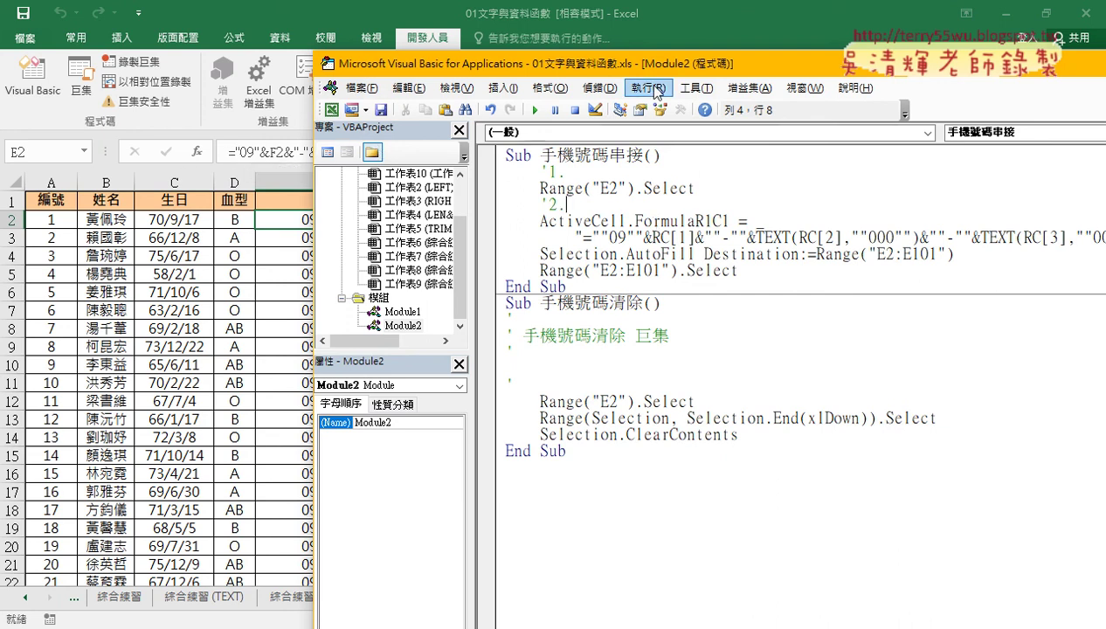
Insert a '3. comment line before the Selection.AutoFill statement.
left_click_drag(655, 64, 542, 37)
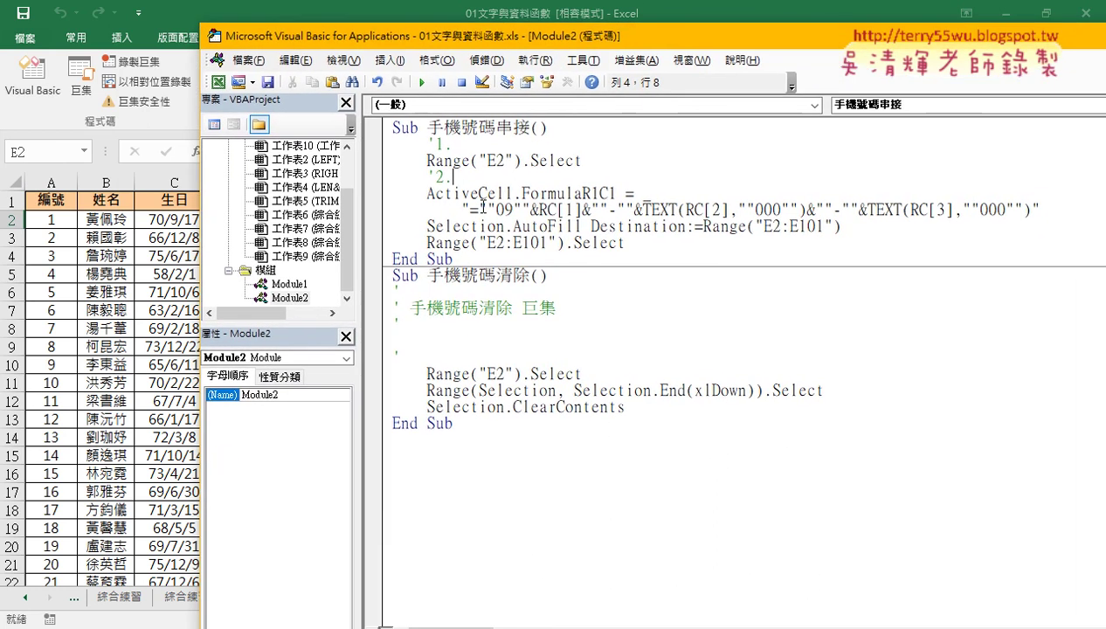
mouse_move(427, 193)
left_mouse_down()
mouse_move(496, 194)
mouse_move(479, 193)
left_mouse_up()
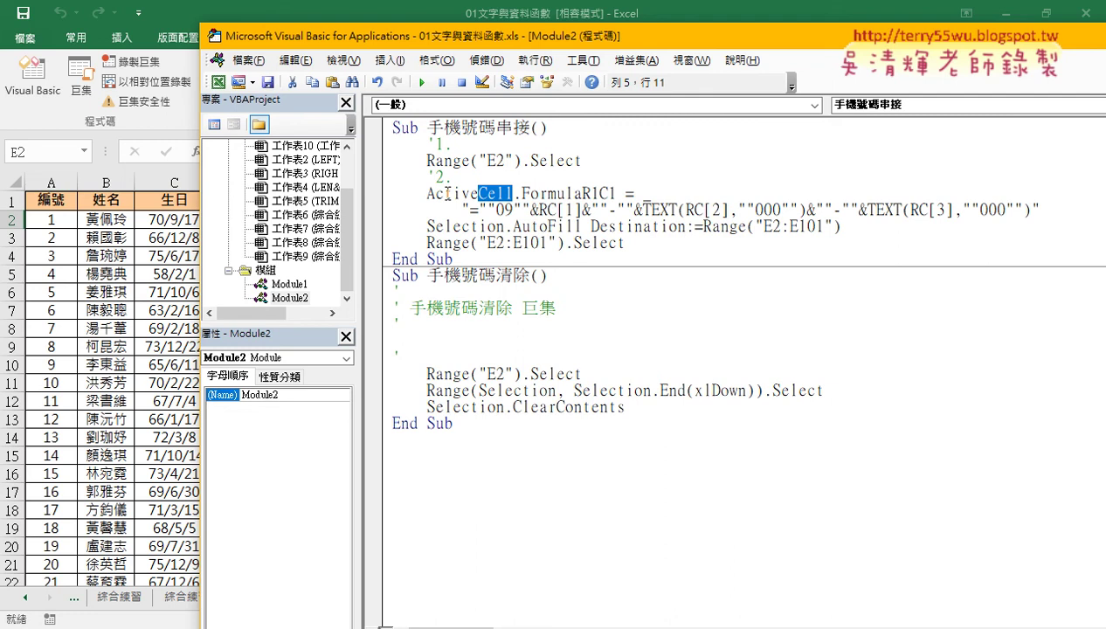
left_click_drag(513, 193, 582, 193)
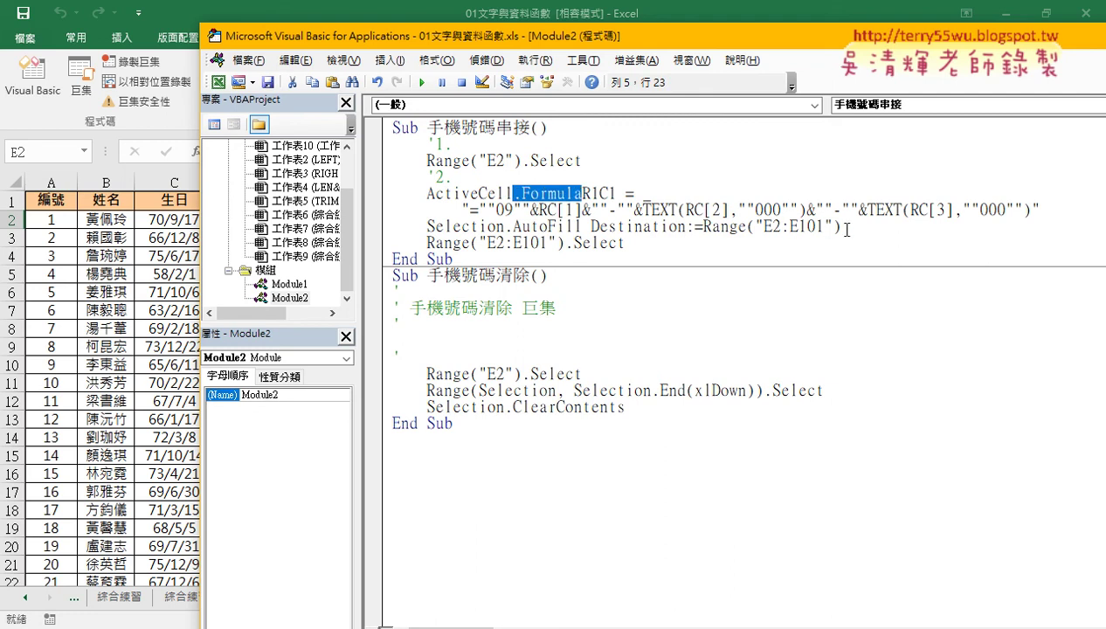
left_click_drag(841, 226, 472, 208)
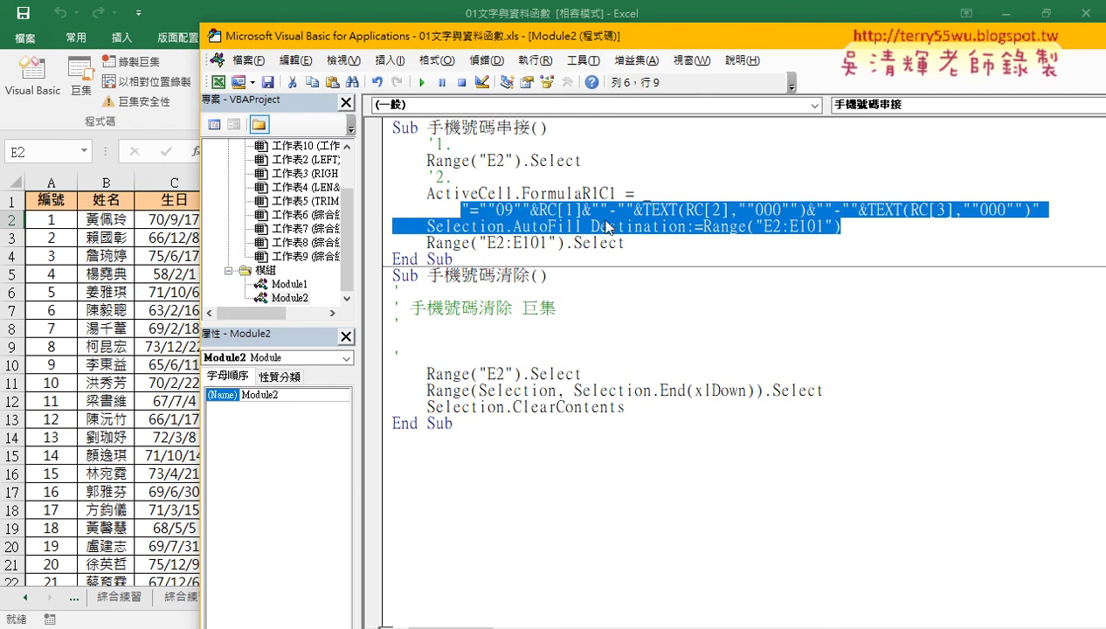
left_click(606, 227)
left_click(1045, 210)
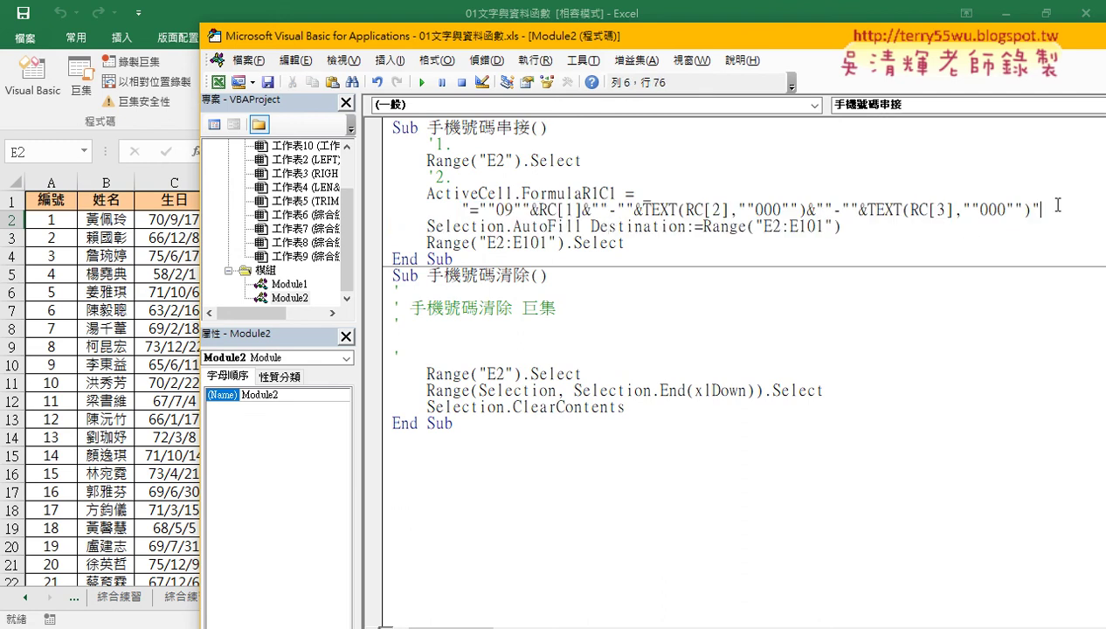
key("Return")
key("BackSpace")
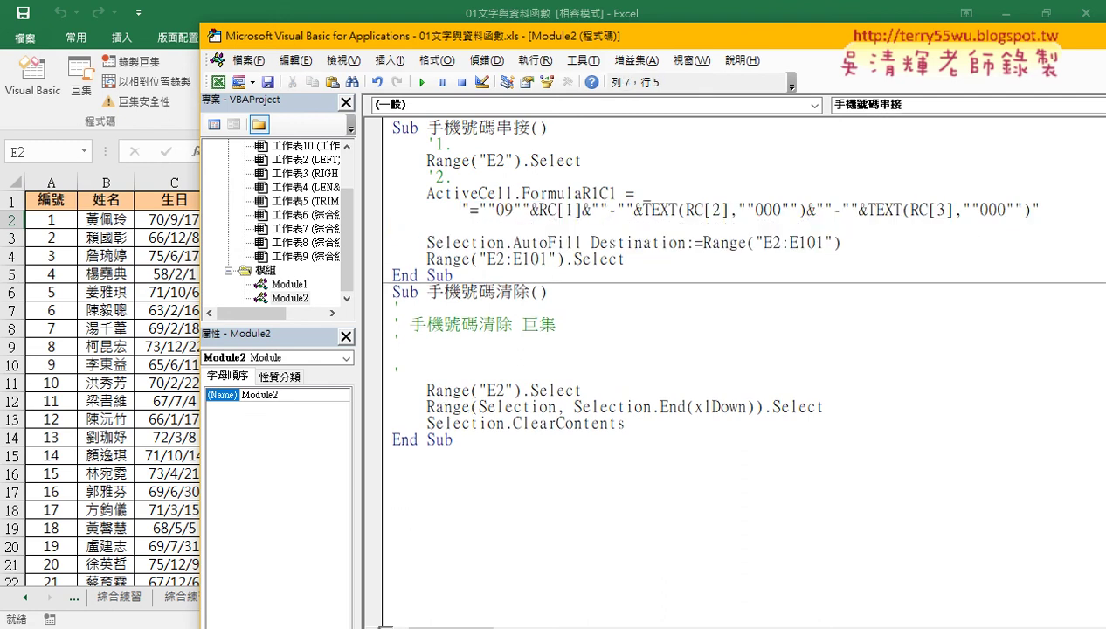
type("ㄘ")
key("BackSpace")
type("'3.")
Copy the commented first macro from section 3 of the notes, then minimize Chrome.
mouse_move(271, 624)
left_click(280, 559)
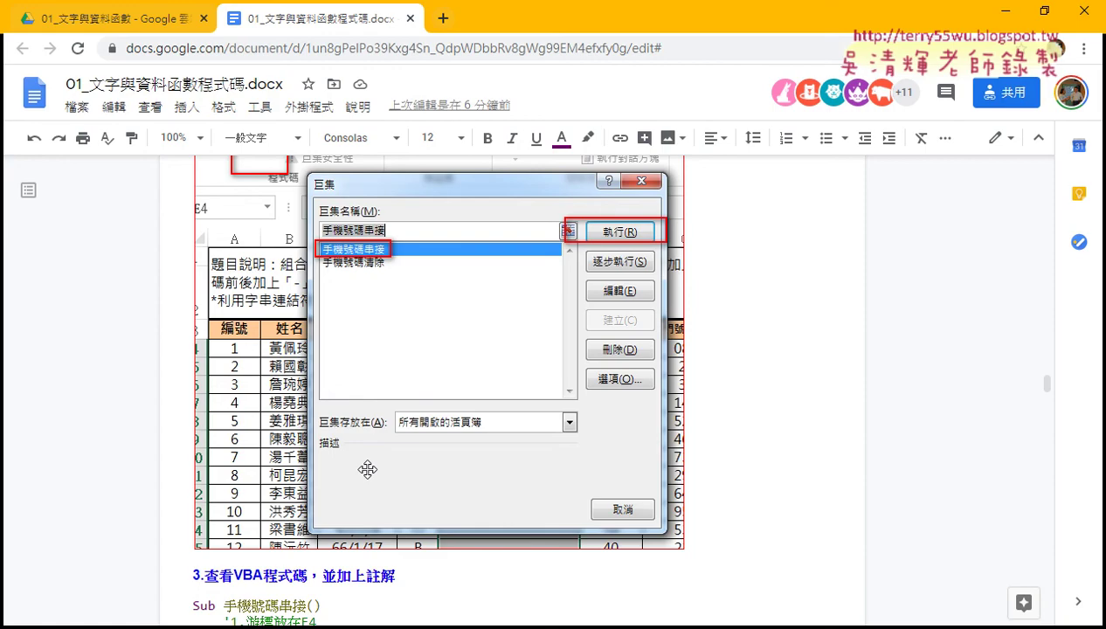
scroll(362, 431, "down", 4)
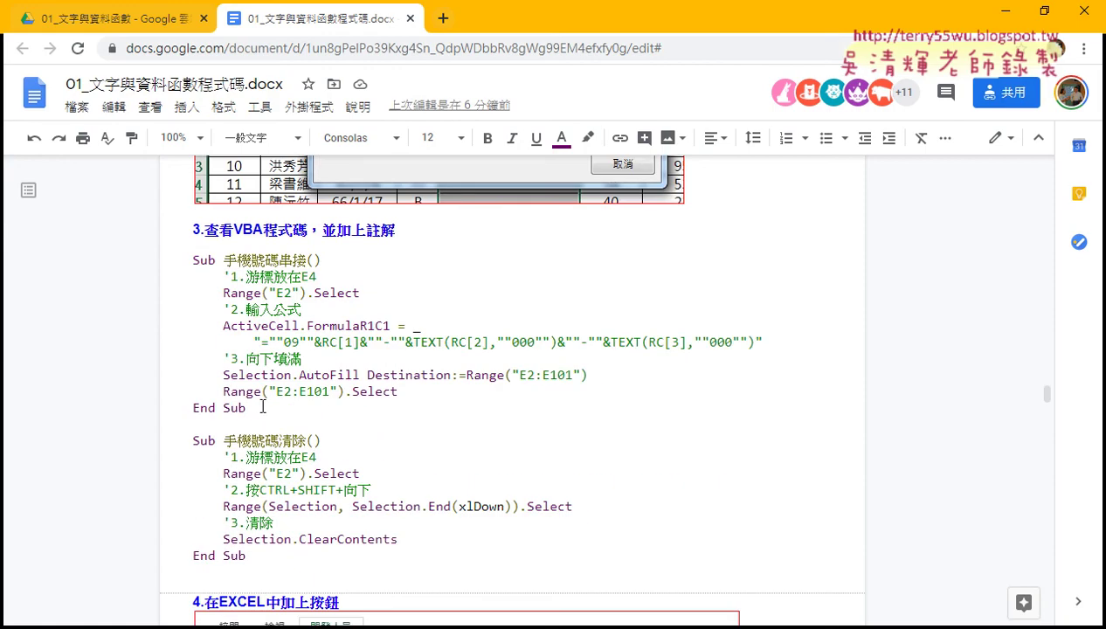
left_click_drag(263, 407, 185, 259)
key("ctrl+c")
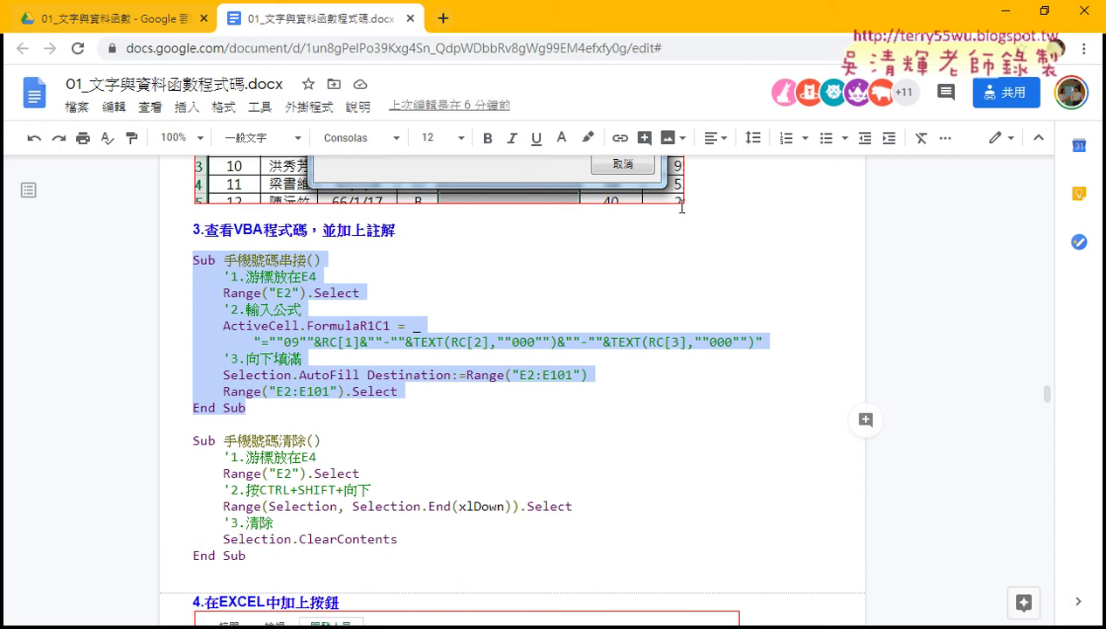
left_click(1004, 11)
Paste the commented macro over the first Sub and review its '2.輸入公式 and '3.向下填滿 comments.
left_click_drag(452, 274, 374, 129)
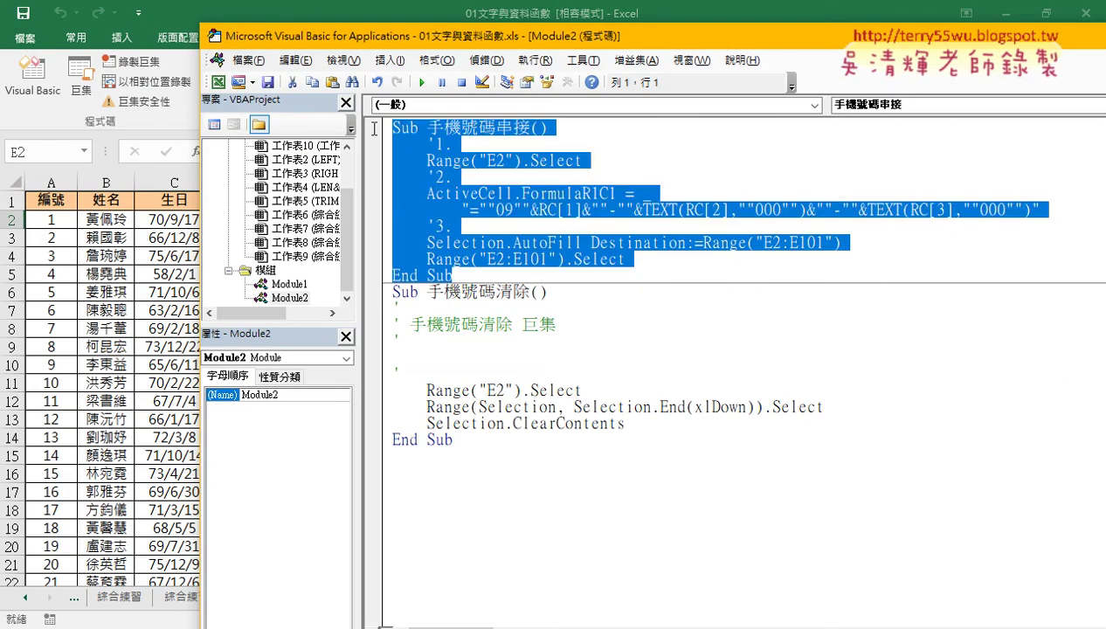
key("ctrl+v")
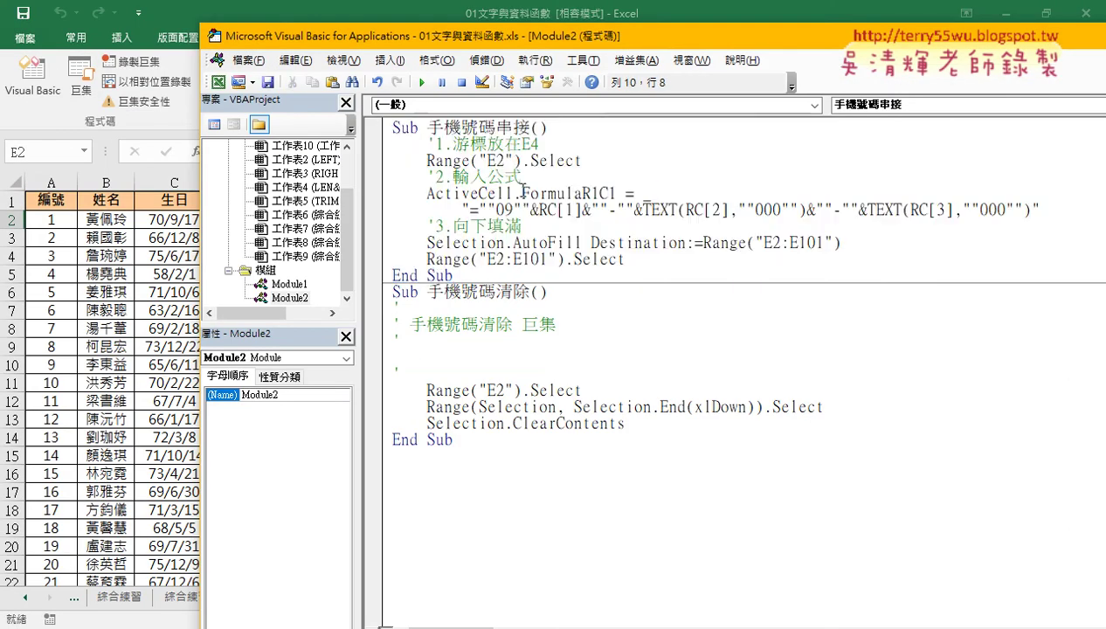
left_click(523, 144)
left_click(519, 178)
left_click_drag(522, 226, 376, 225)
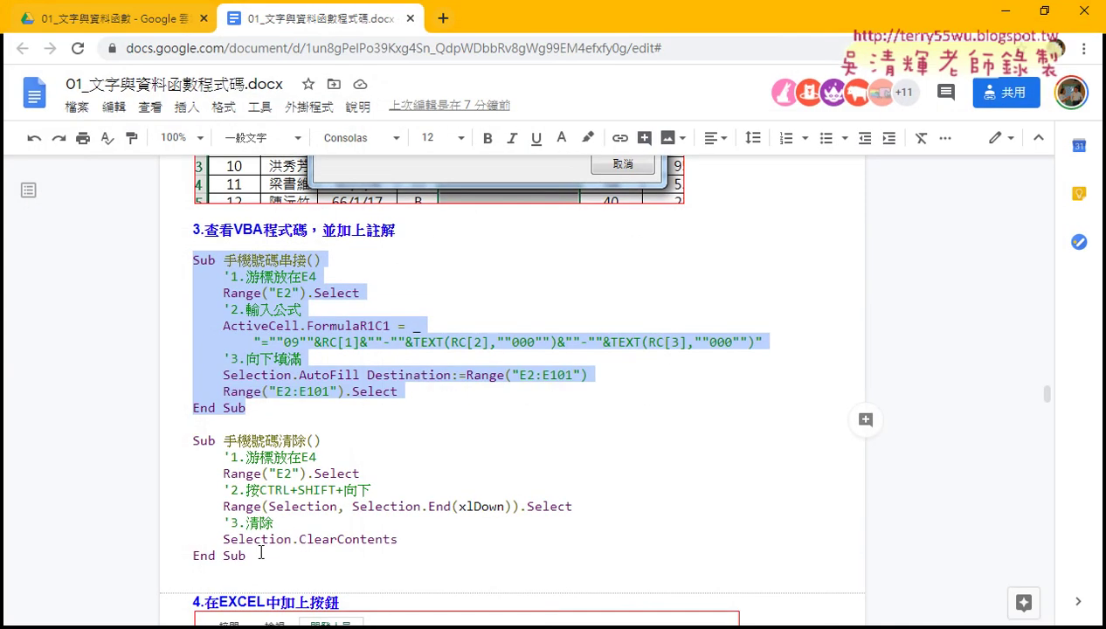
Copy the commented 手機號碼清除 macro from the notes and paste it over the second Sub.
left_click_drag(253, 556, 178, 437)
key("ctrl+c")
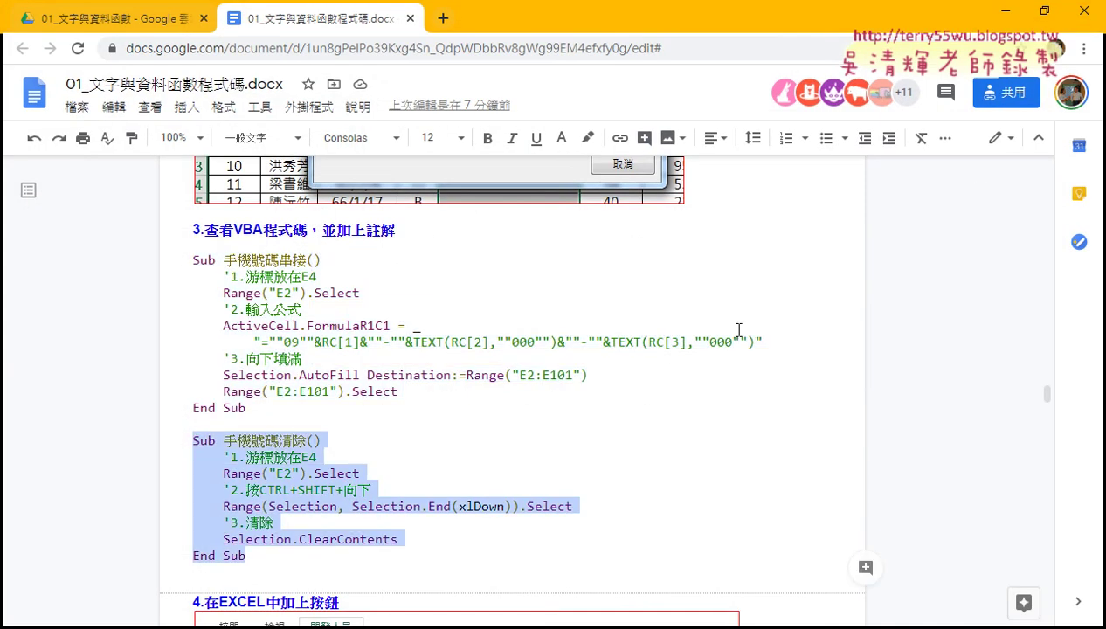
left_click(1001, 12)
left_click_drag(454, 440, 371, 297)
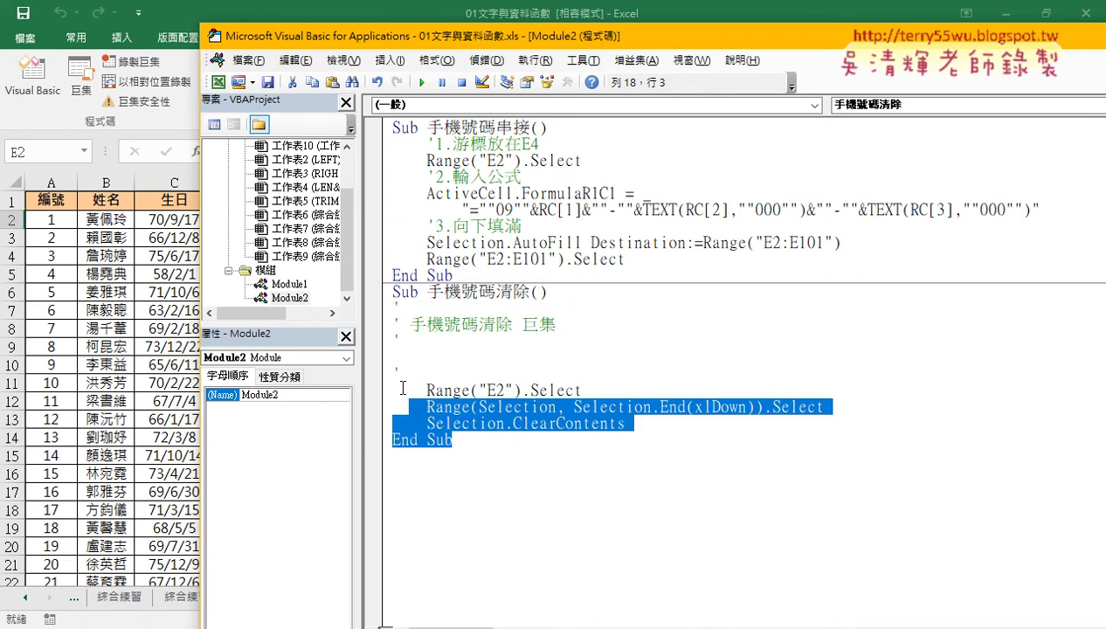
key("ctrl+v")
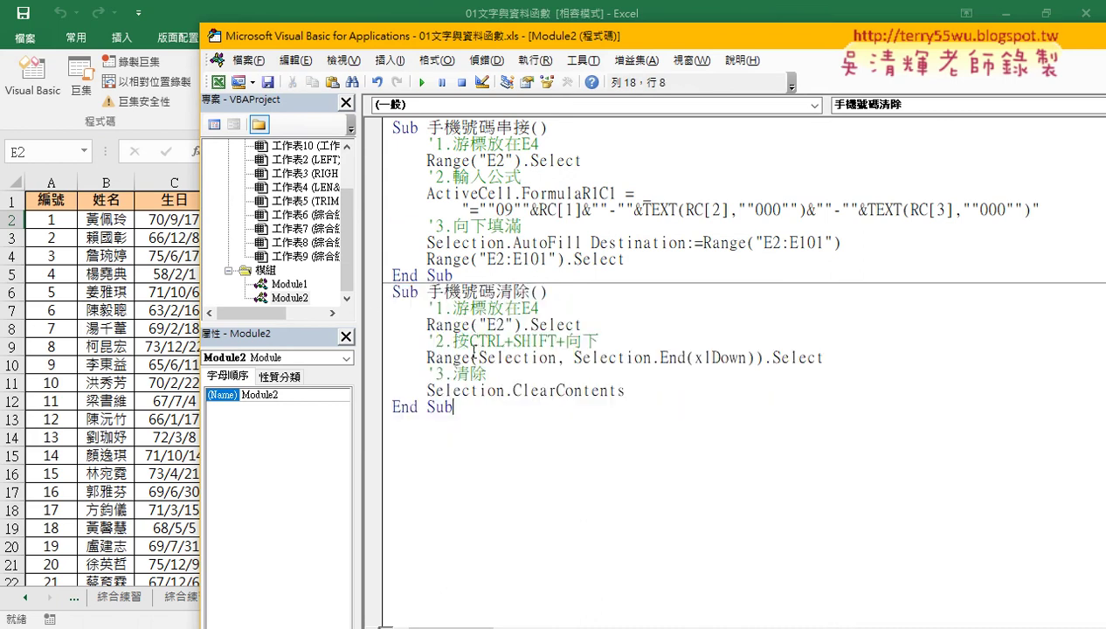
left_click(486, 341)
key("Down")
key("Down")
key("Down")
Delete both macro buttons beside the phone-number table.
left_click(119, 354)
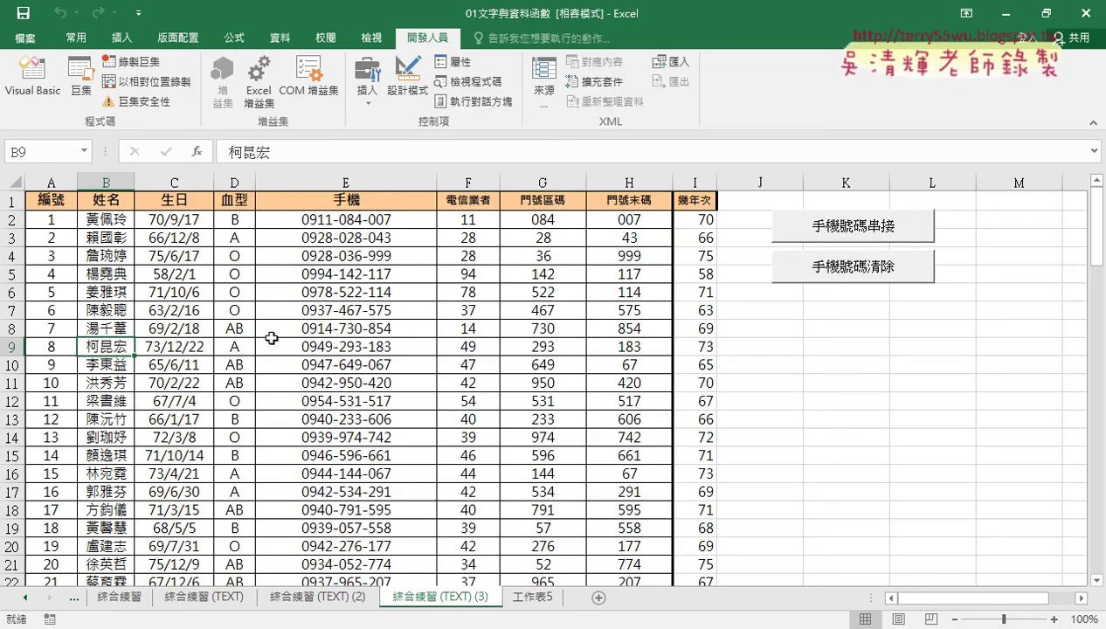
left_click(857, 235, "ctrl")
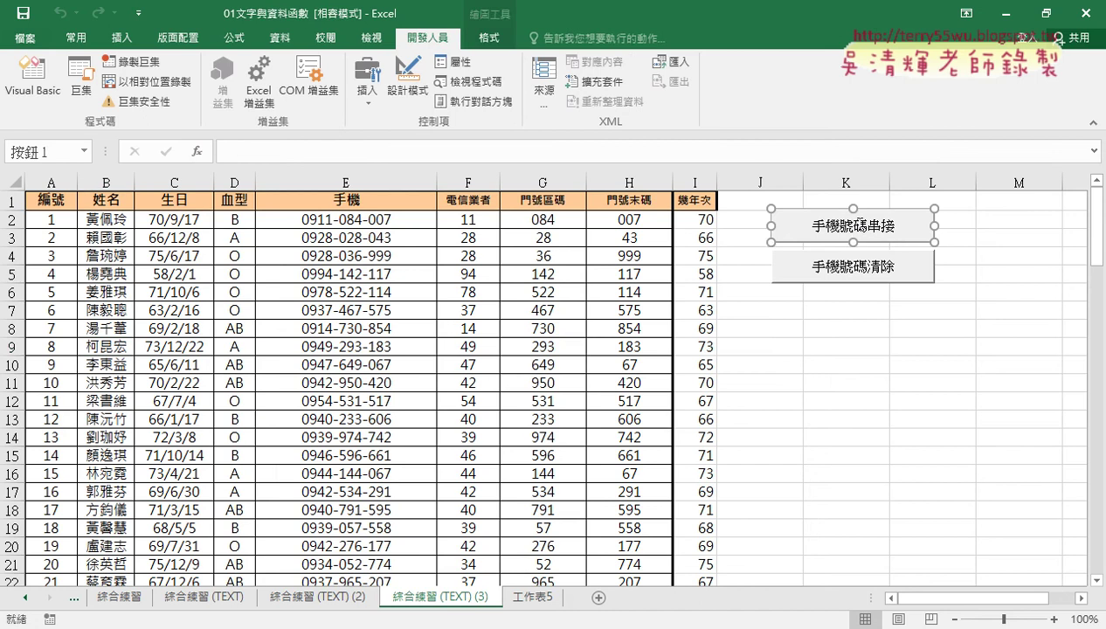
left_click(853, 259, "ctrl")
key("Delete")
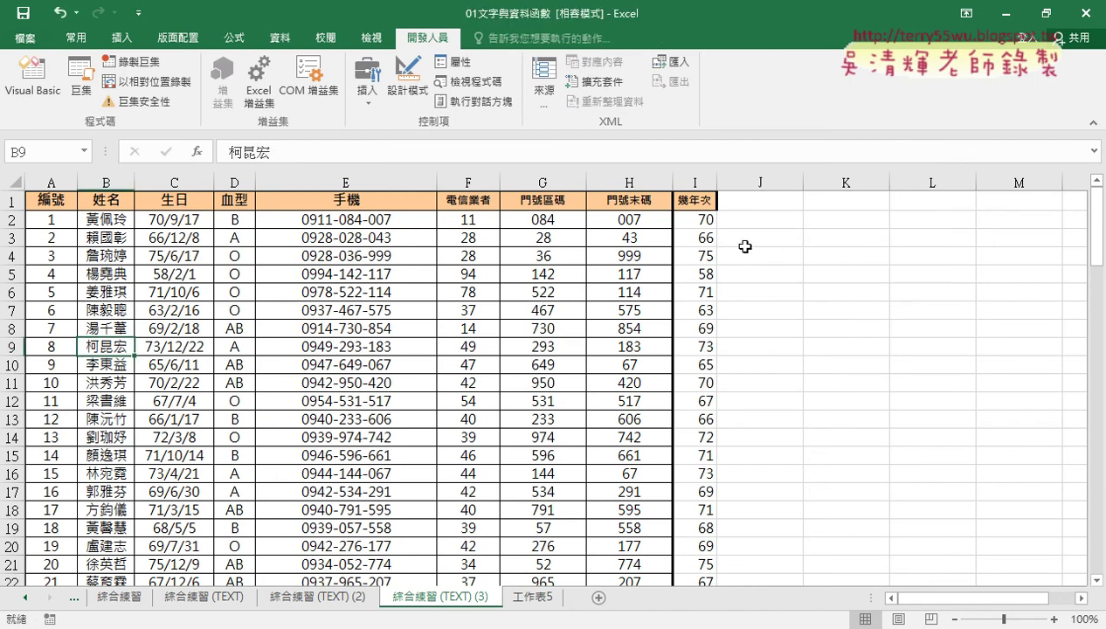
Run the 手機號碼串接 macro from the Macros list to fill column E.
left_click(96, 105)
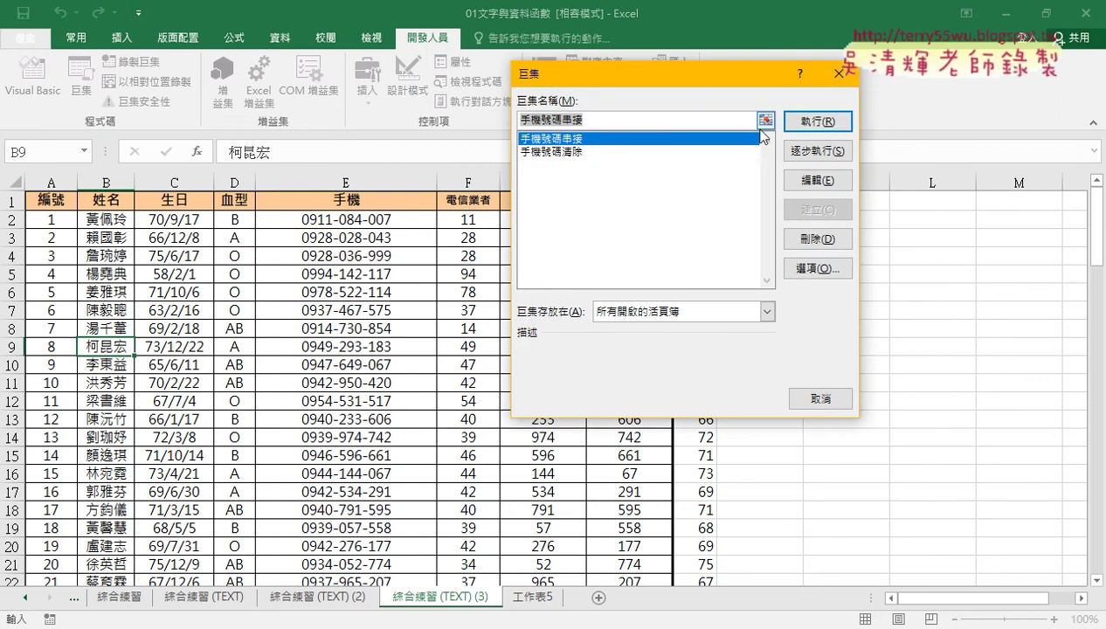
left_click(809, 127)
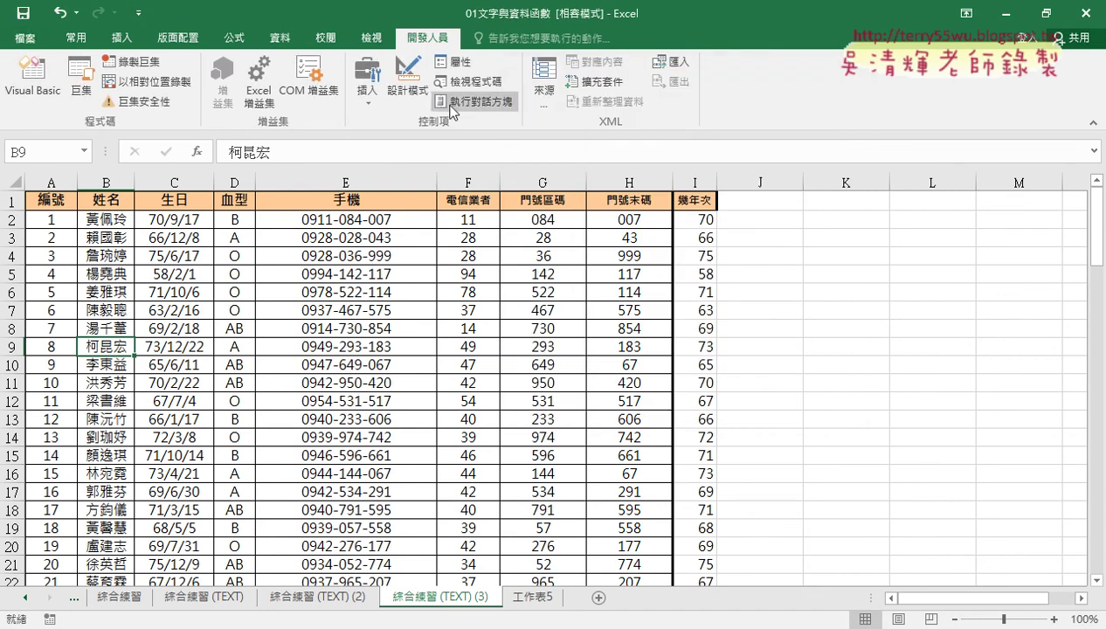
left_click(370, 103)
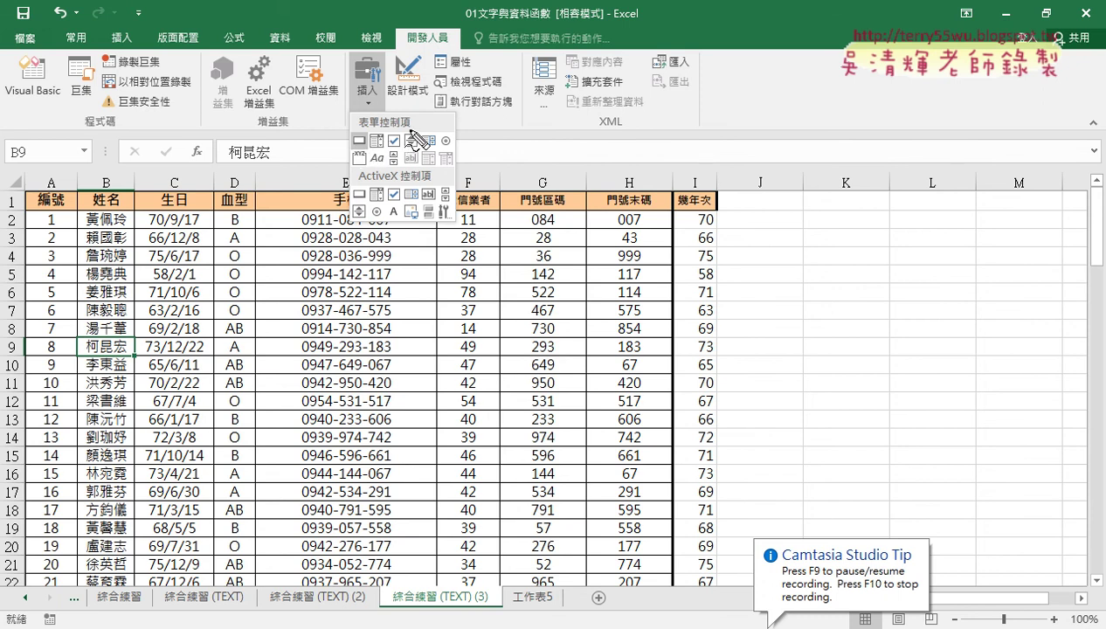
Select the Button (Form Control) tool from the Developer Insert gallery.
mouse_move(411, 130)
left_mouse_down()
mouse_move(358, 130)
mouse_move(361, 139)
left_mouse_up()
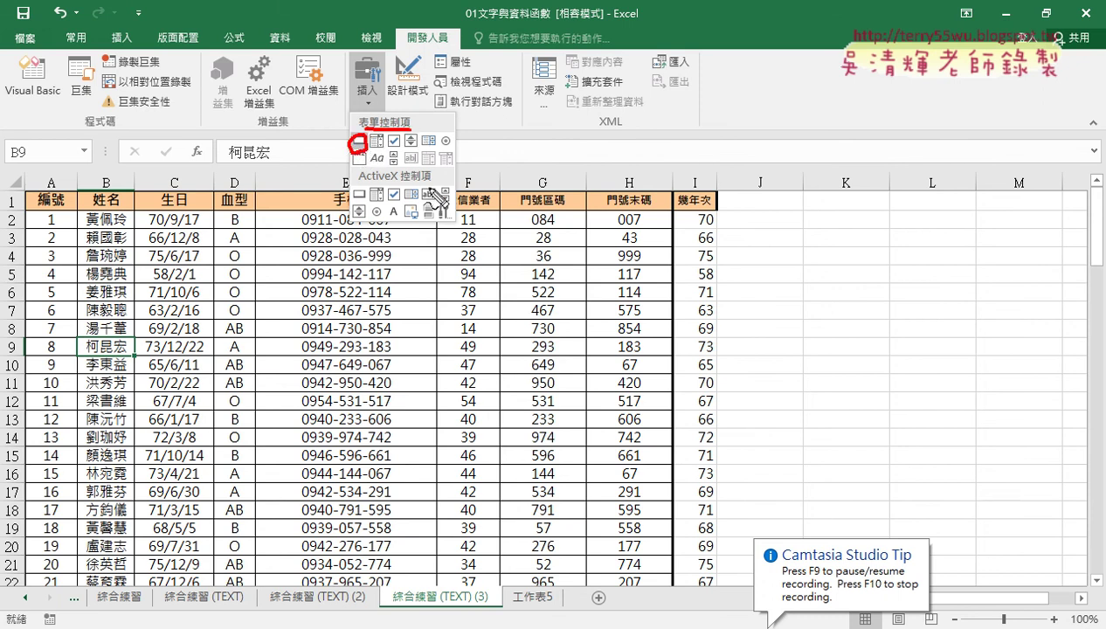
left_click_drag(368, 186, 365, 189)
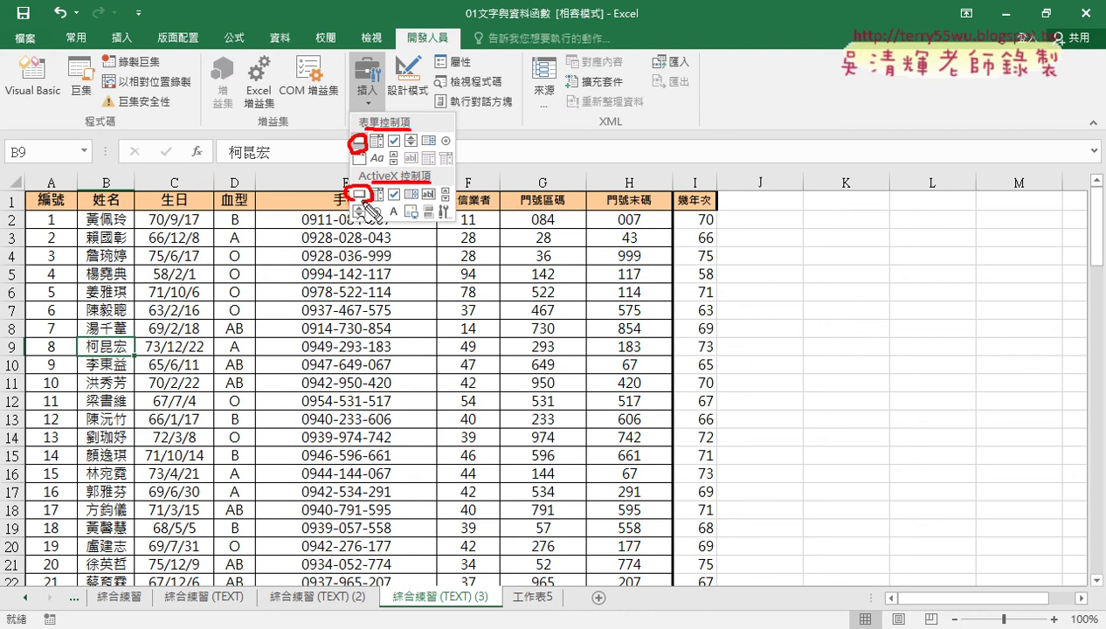
left_click_drag(311, 105, 365, 152)
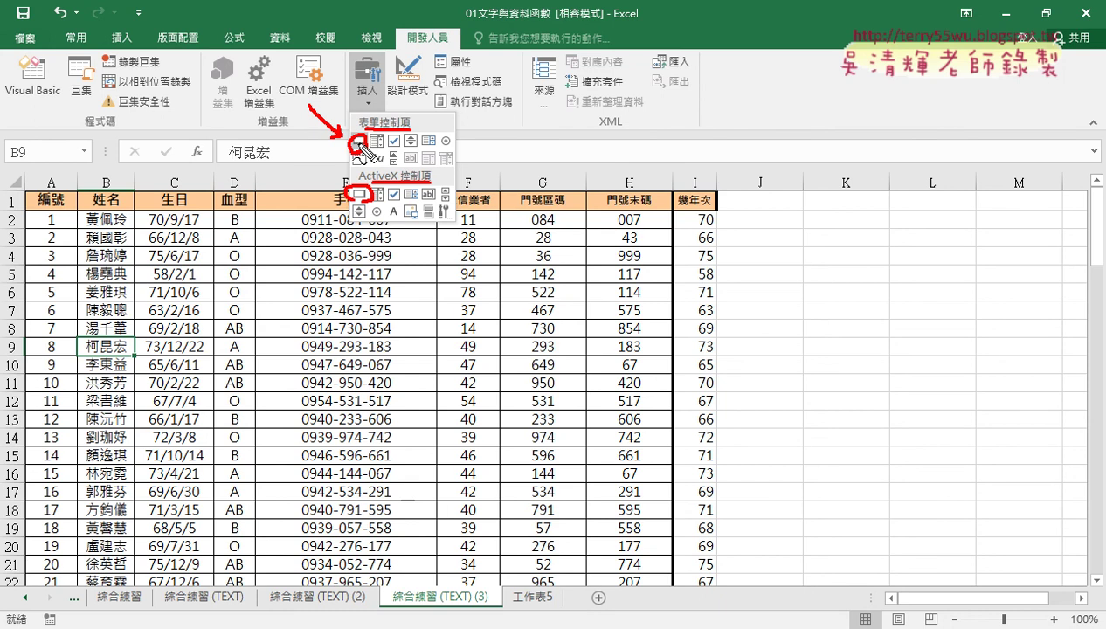
left_click(358, 141)
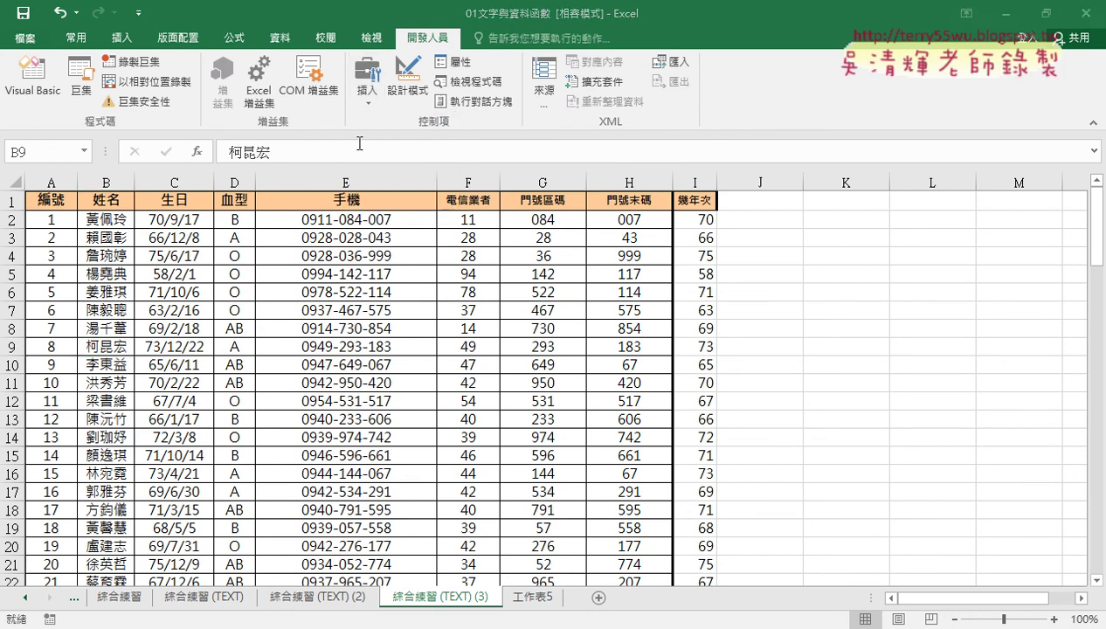
left_click(368, 96)
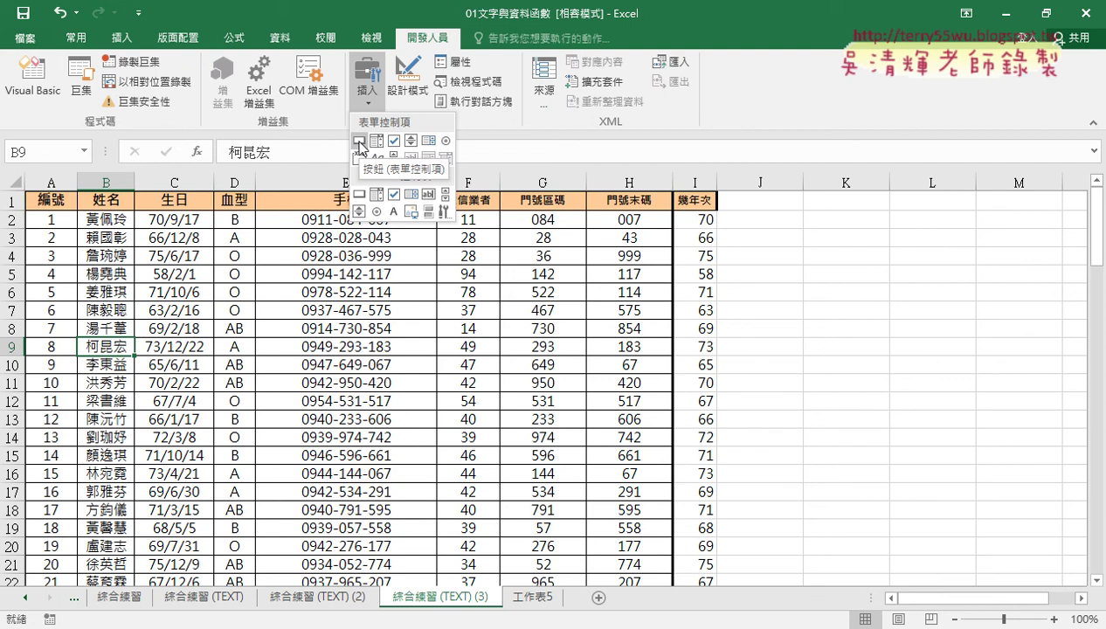
left_click(357, 143)
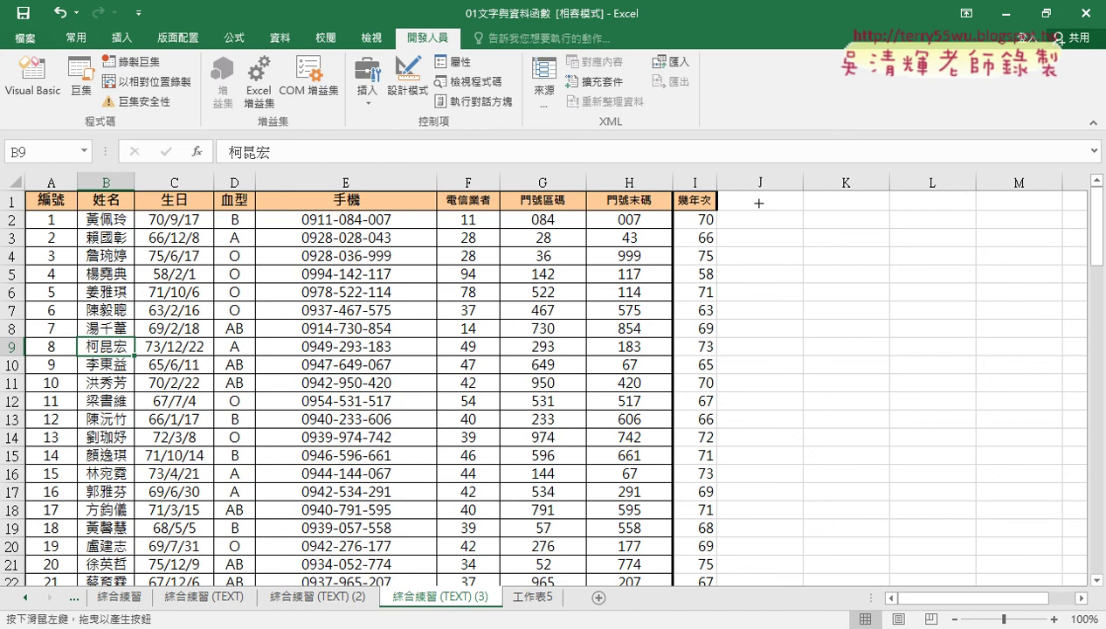
Draw a button over J2:L3 and assign it the 手機號碼串接 macro, copying the macro name.
left_click_drag(757, 204, 946, 250)
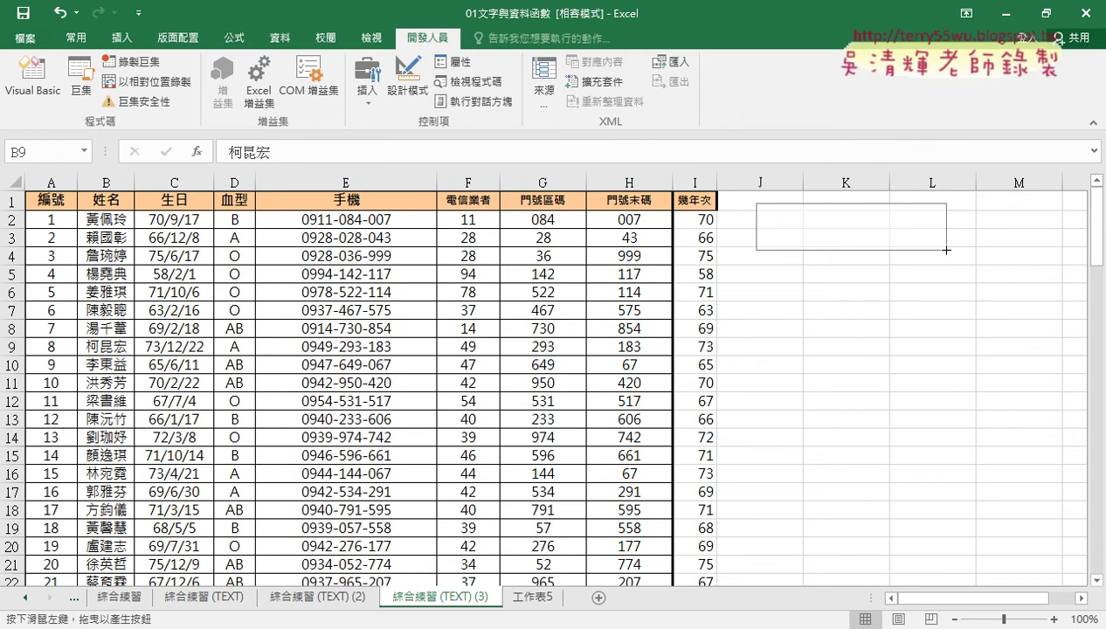
left_click_drag(946, 251, 950, 238)
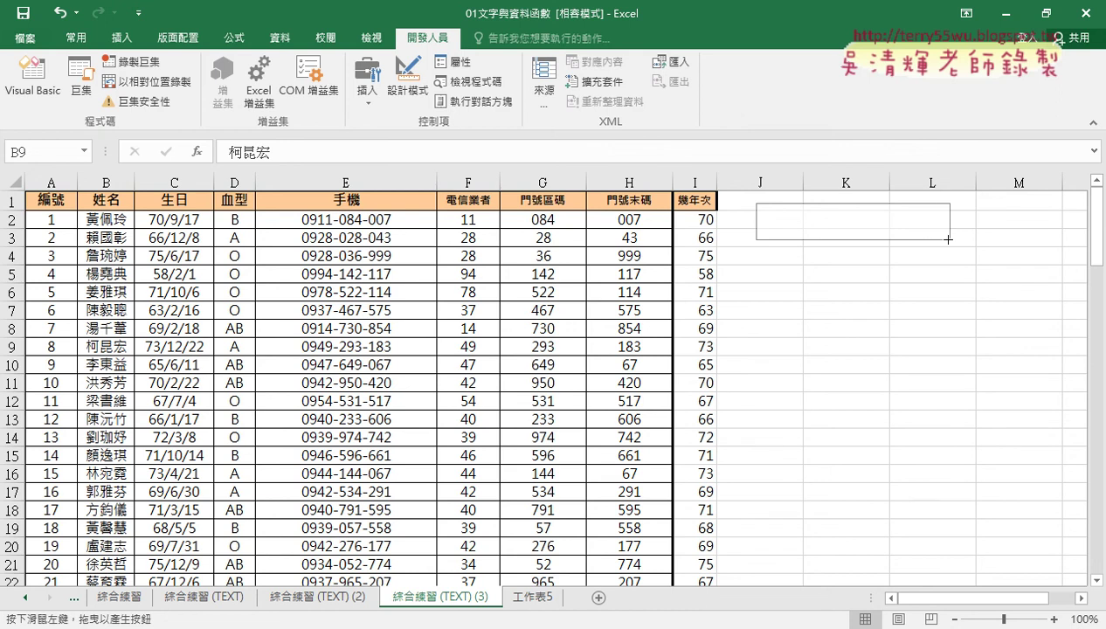
left_click_drag(949, 239, 940, 239)
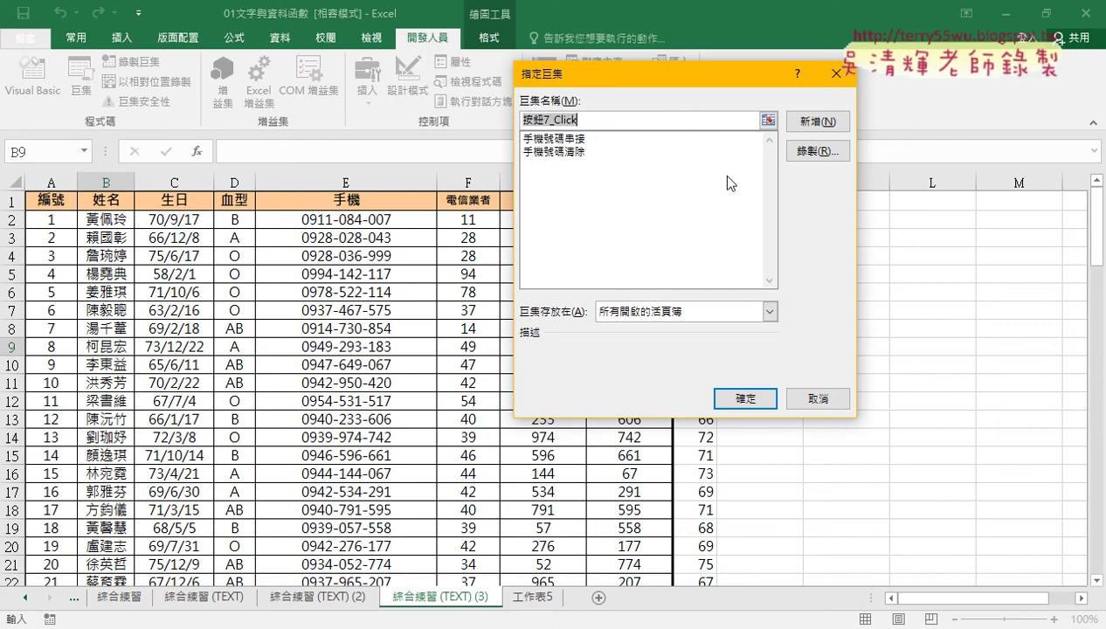
left_click(556, 139)
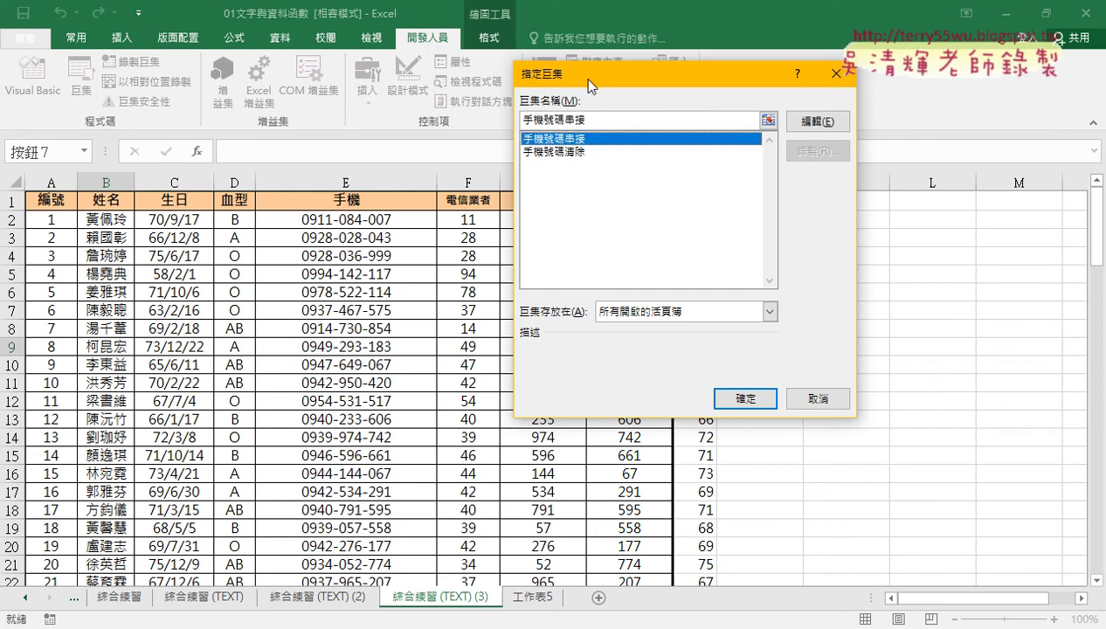
left_click_drag(588, 120, 521, 120)
right_click(574, 123)
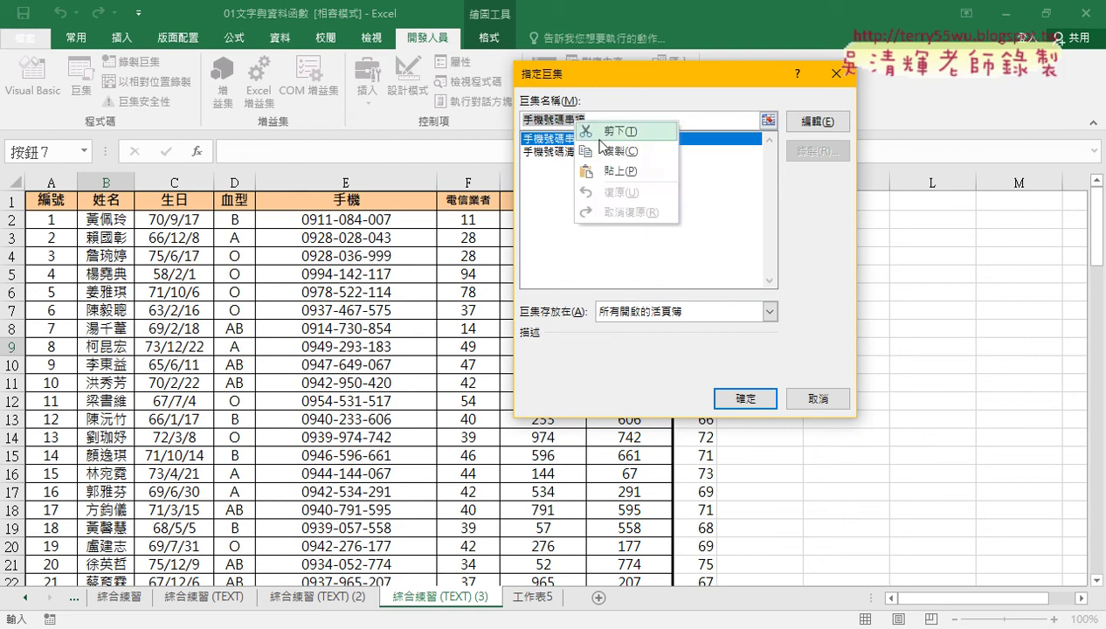
left_click(610, 150)
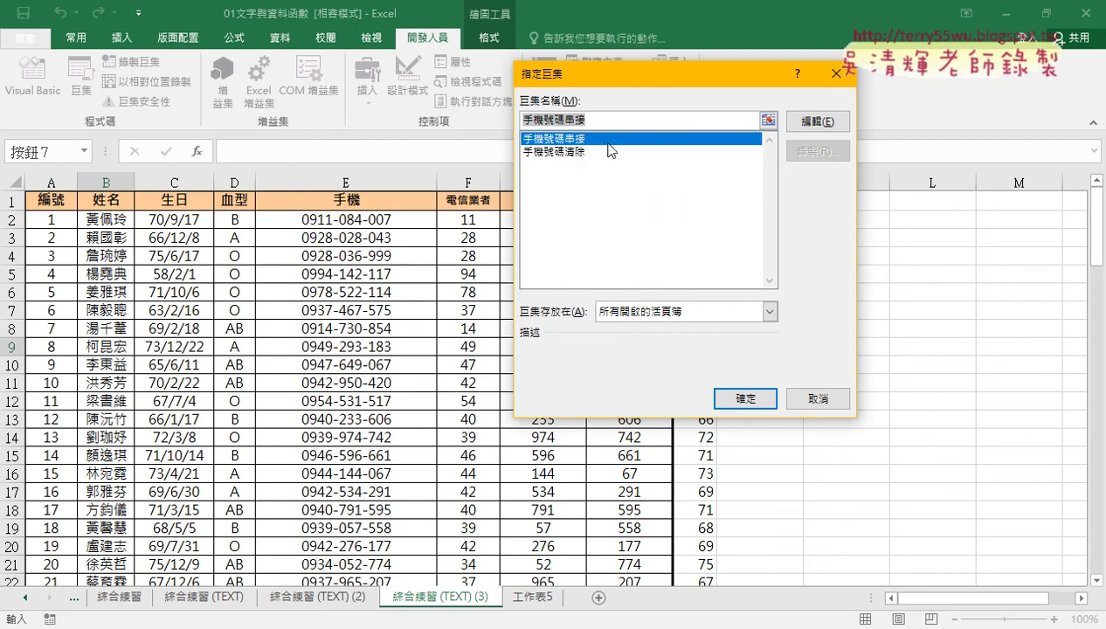
left_click(746, 400)
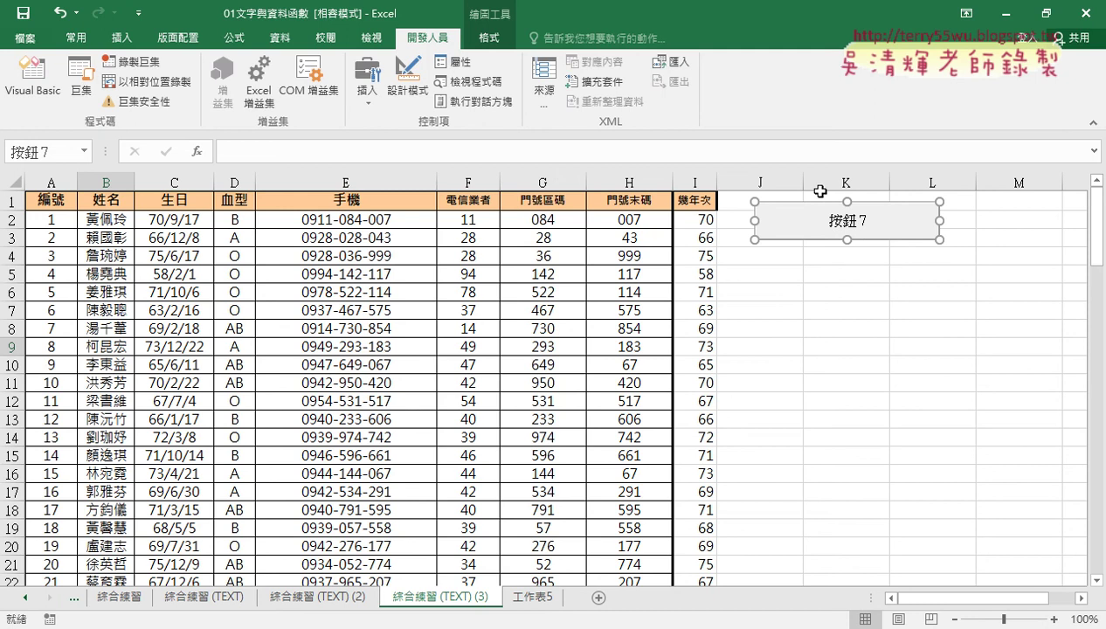
Replace the button's default 按鈕7 caption with 手機號碼串接.
left_click(830, 224)
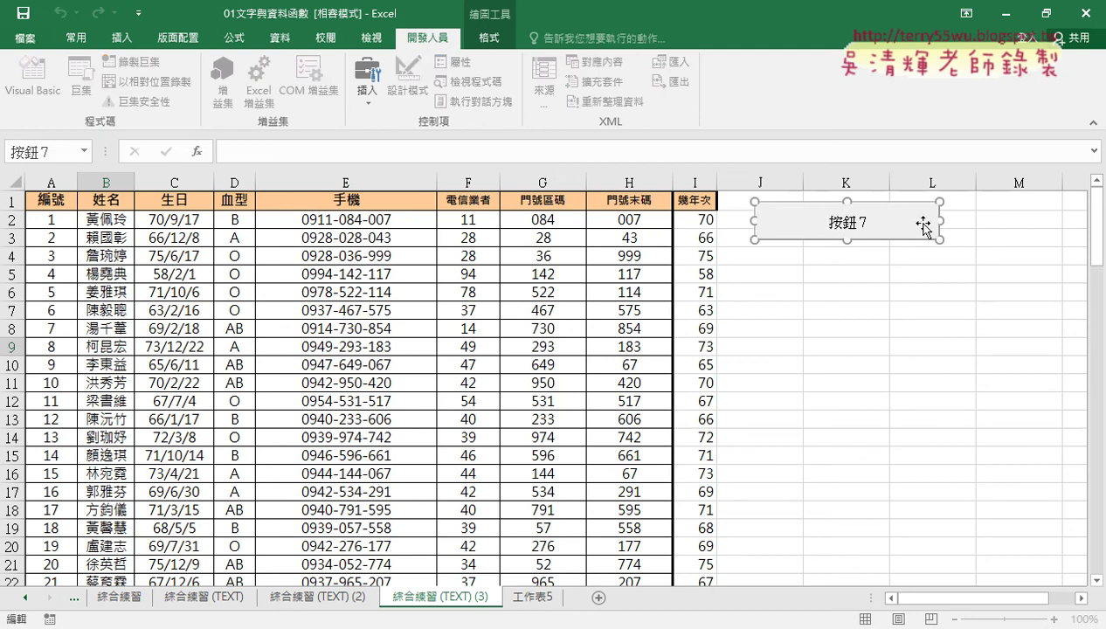
key("Delete")
key("Delete")
key("Delete")
type("手機號碼串接")
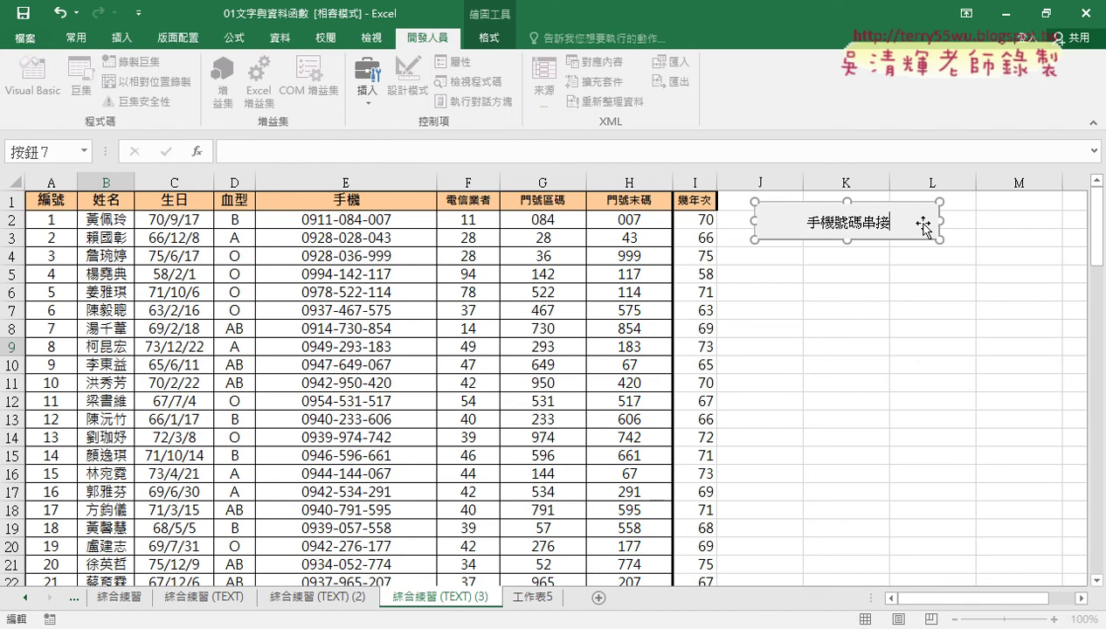
left_click(932, 274)
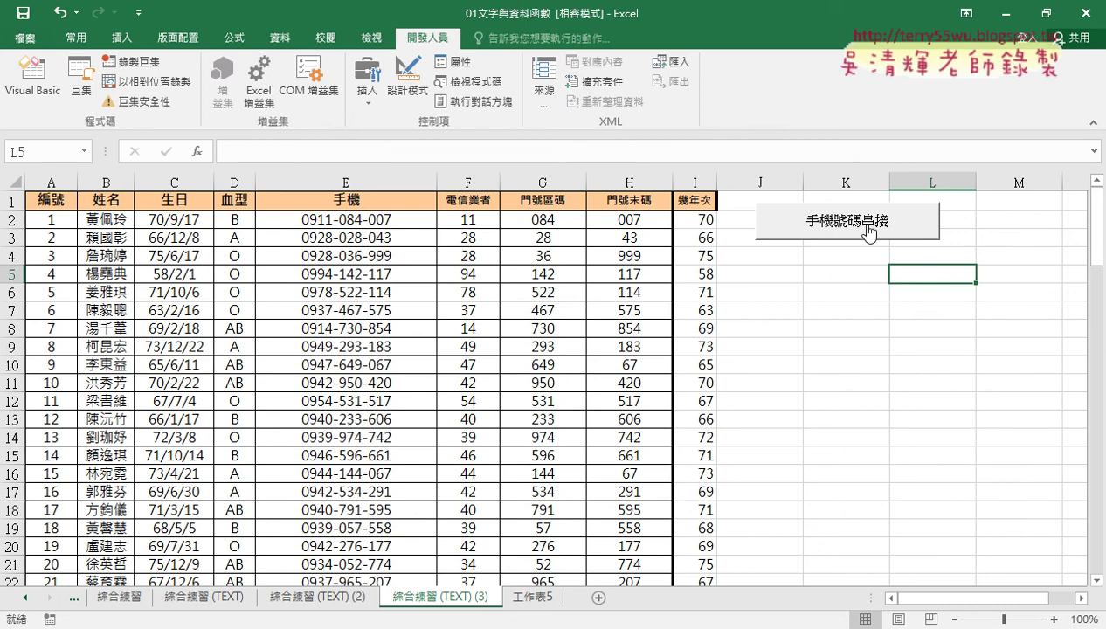
Draw a second form button below the first and assign it the 手機號碼清除 macro.
left_click(366, 87)
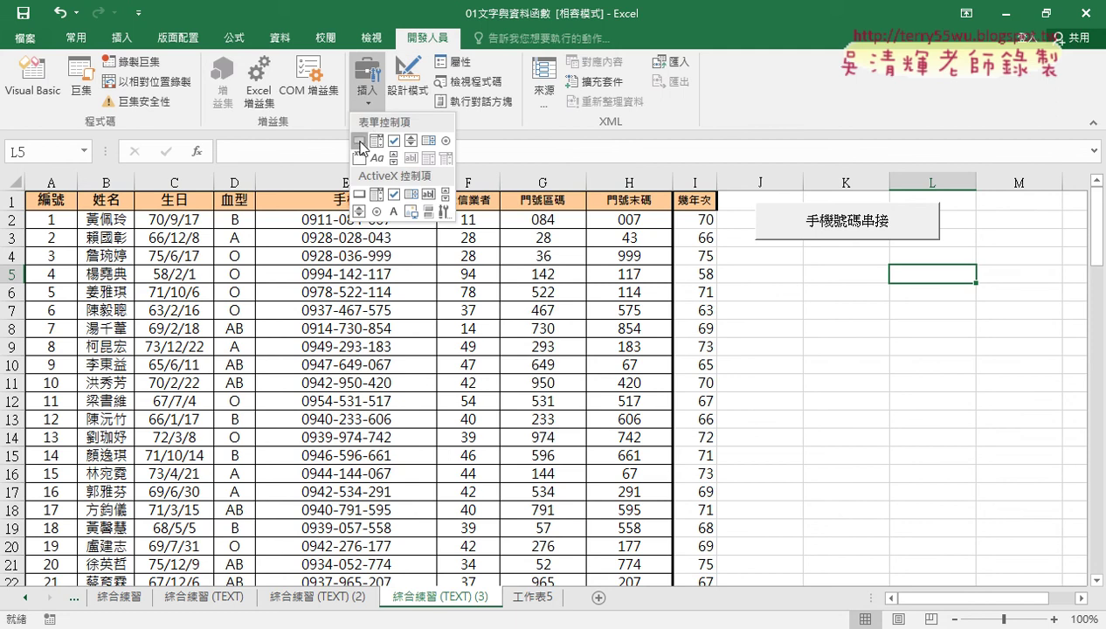
left_click(360, 142)
left_click_drag(754, 249, 935, 291)
left_click(577, 151)
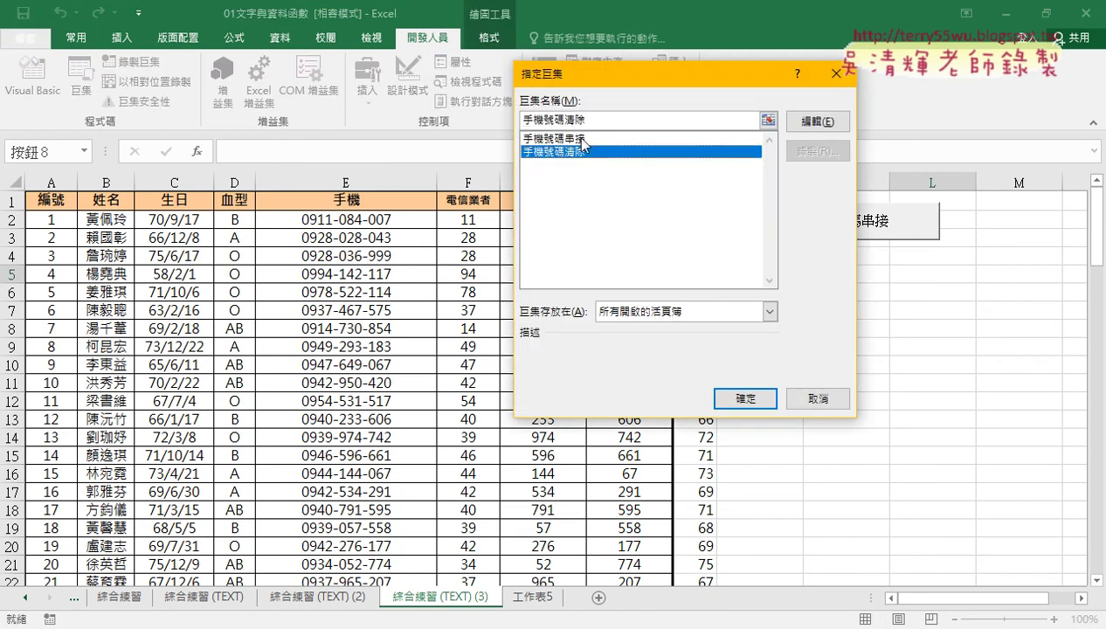
right_click(553, 123)
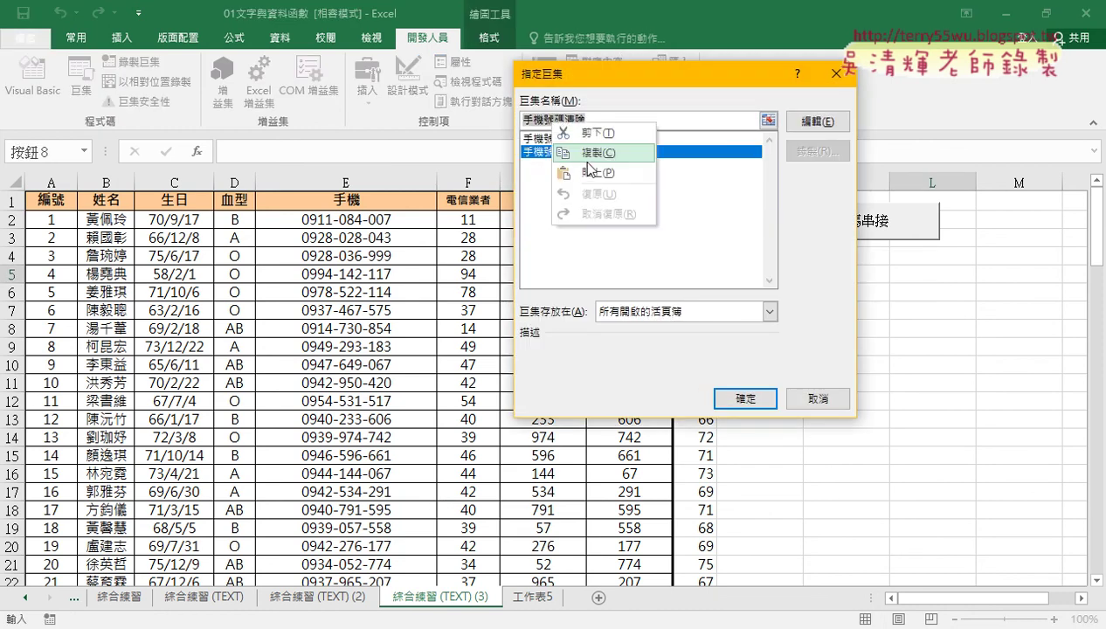
left_click(584, 156)
left_click(745, 400)
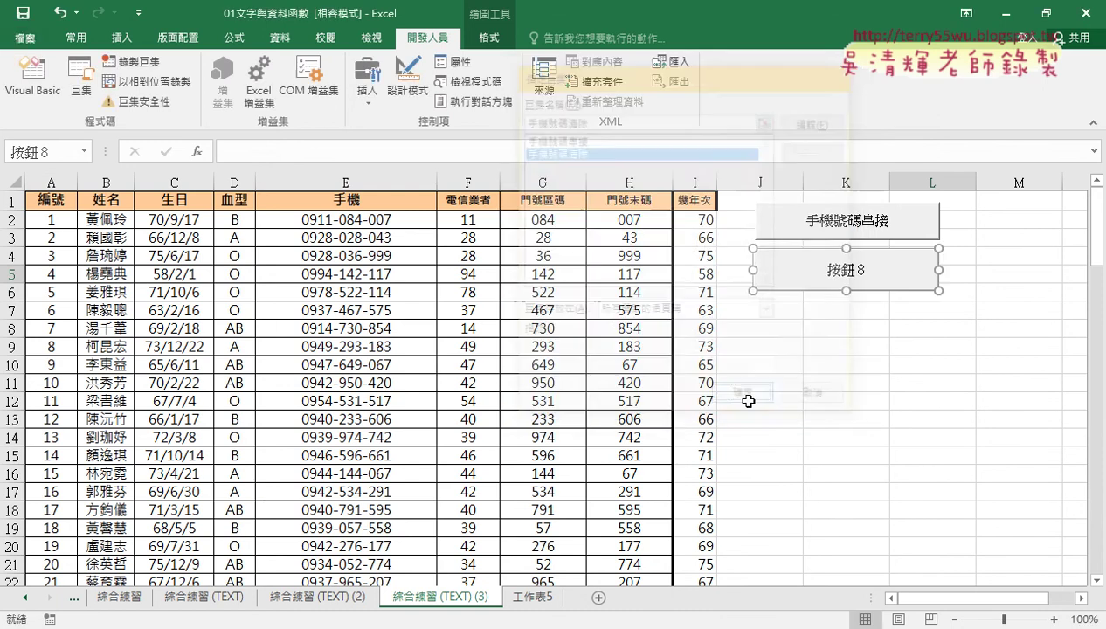
Caption the second button 手機號碼清除 by pasting the copied macro name.
left_click(822, 271)
key("Delete")
key("Delete")
key("Delete")
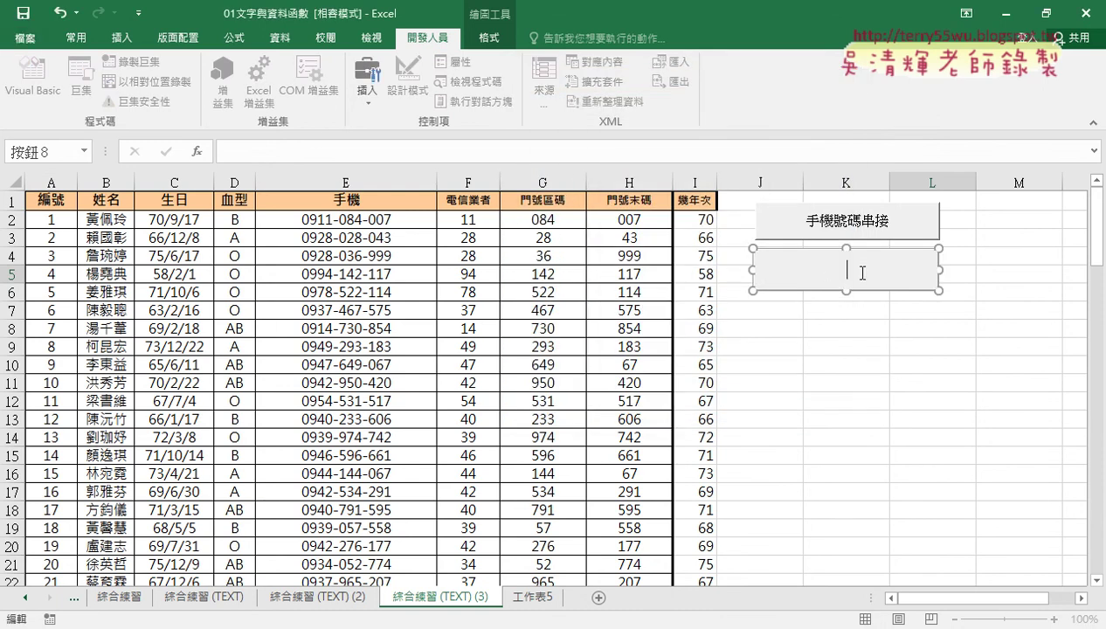
key("ctrl+v")
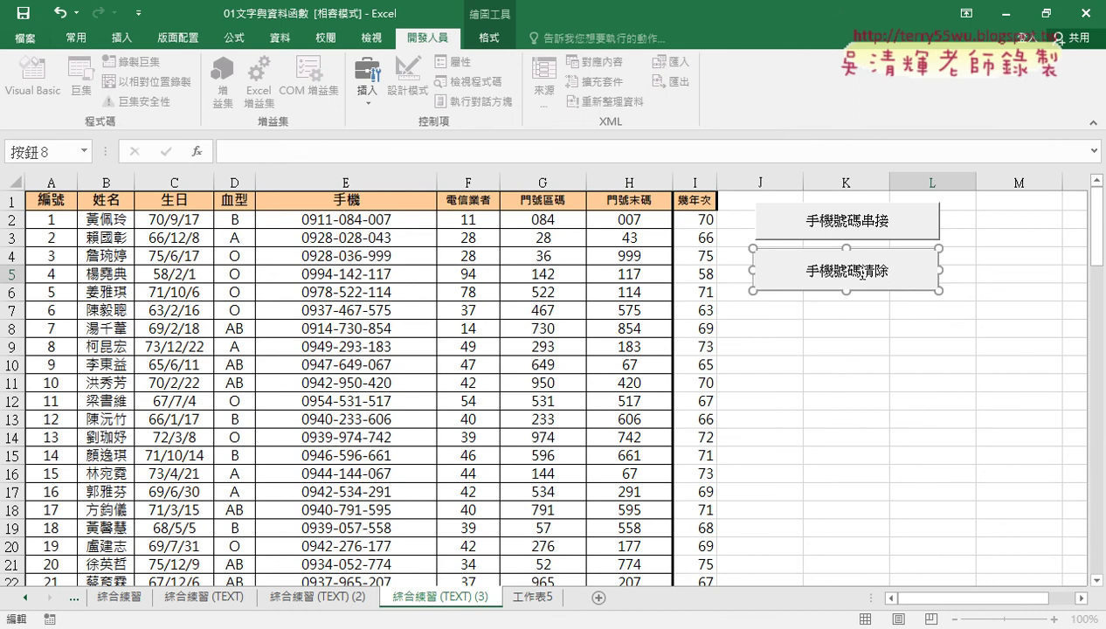
Alternate the 手機號碼串接 and 手機號碼清除 buttons to fill and clear column E, ending cleared.
left_click(852, 379)
left_click(874, 281)
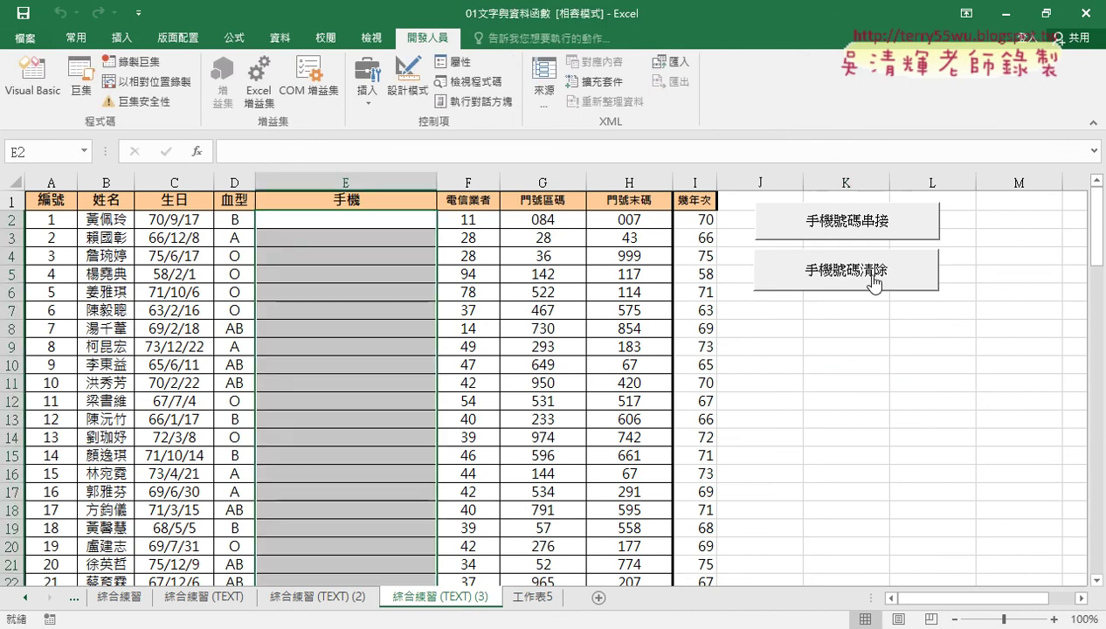
left_click(870, 233)
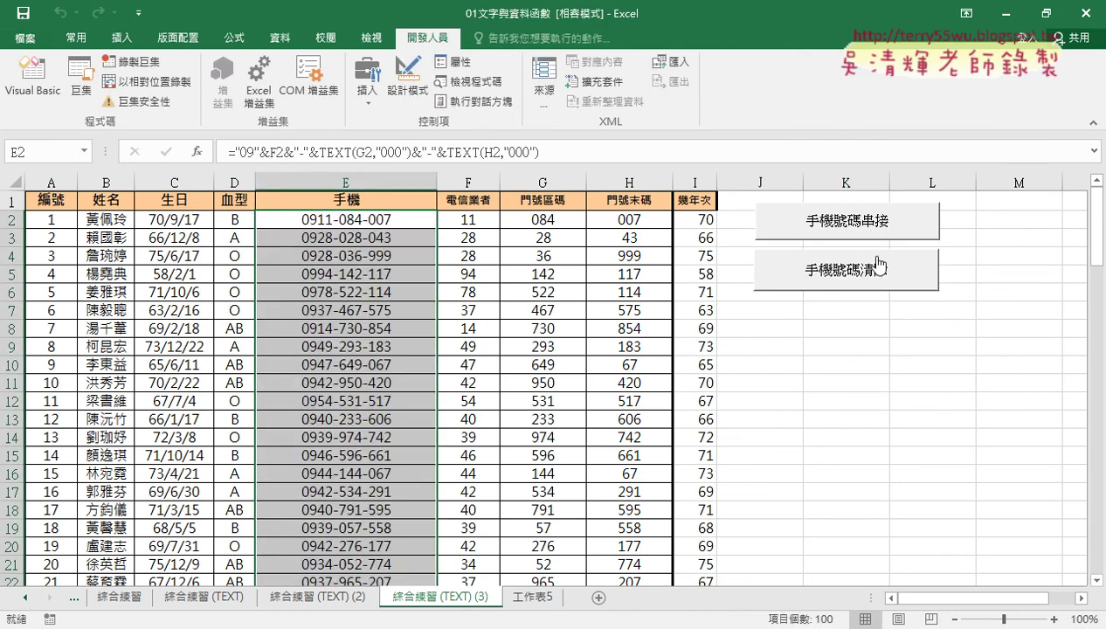
left_click(872, 271)
left_click(869, 229)
left_click(874, 277)
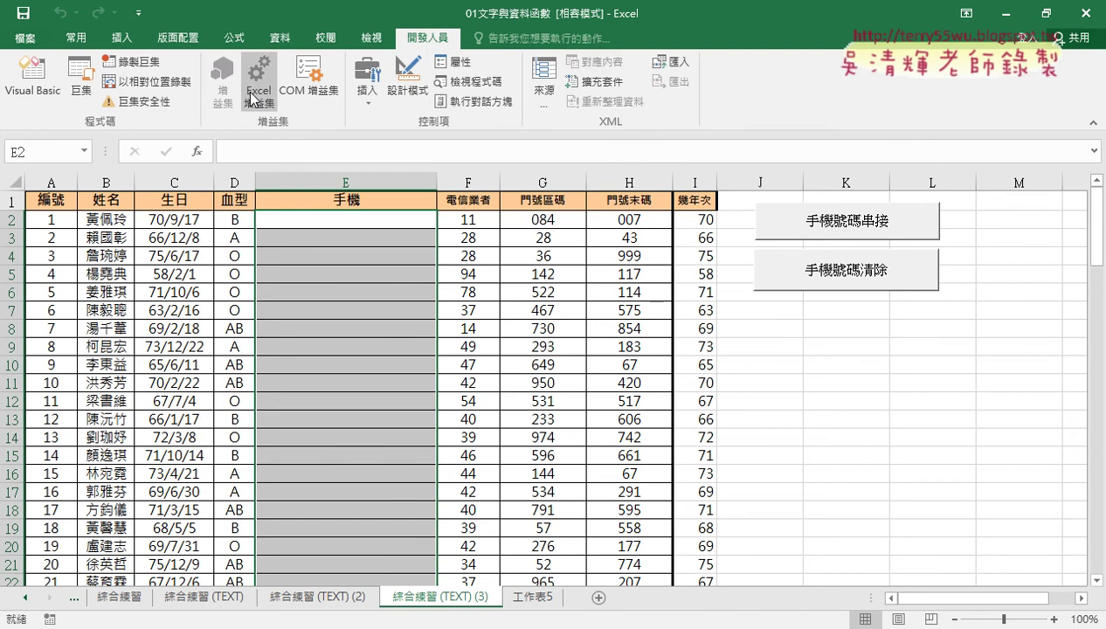
Draw a Smiley Face shape near column O and give it a light-pink shape style.
left_click(126, 46)
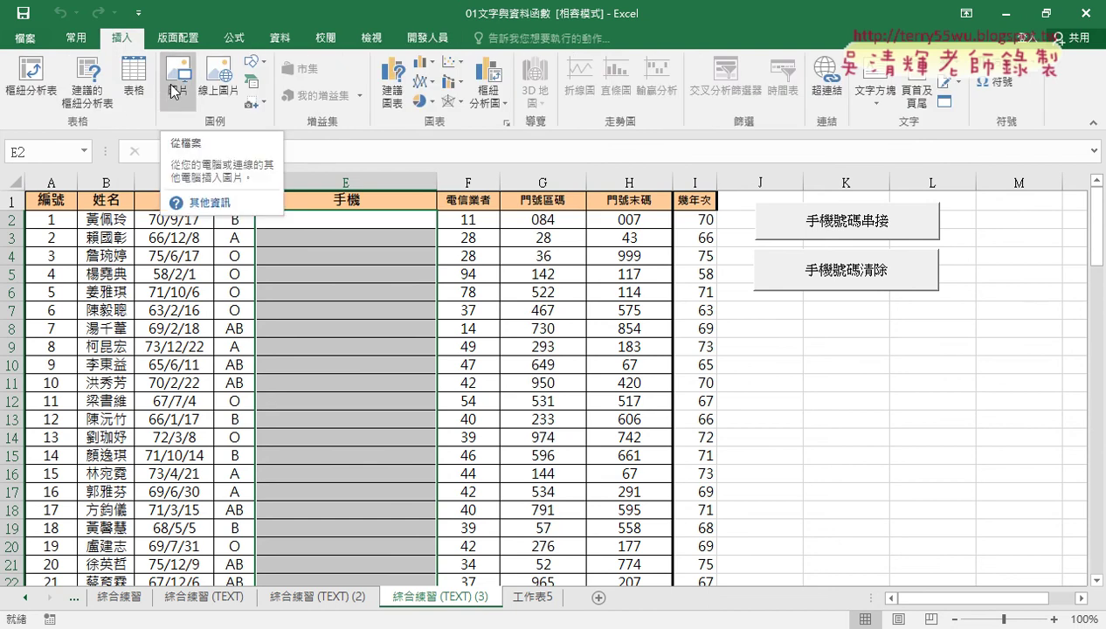
left_click(255, 66)
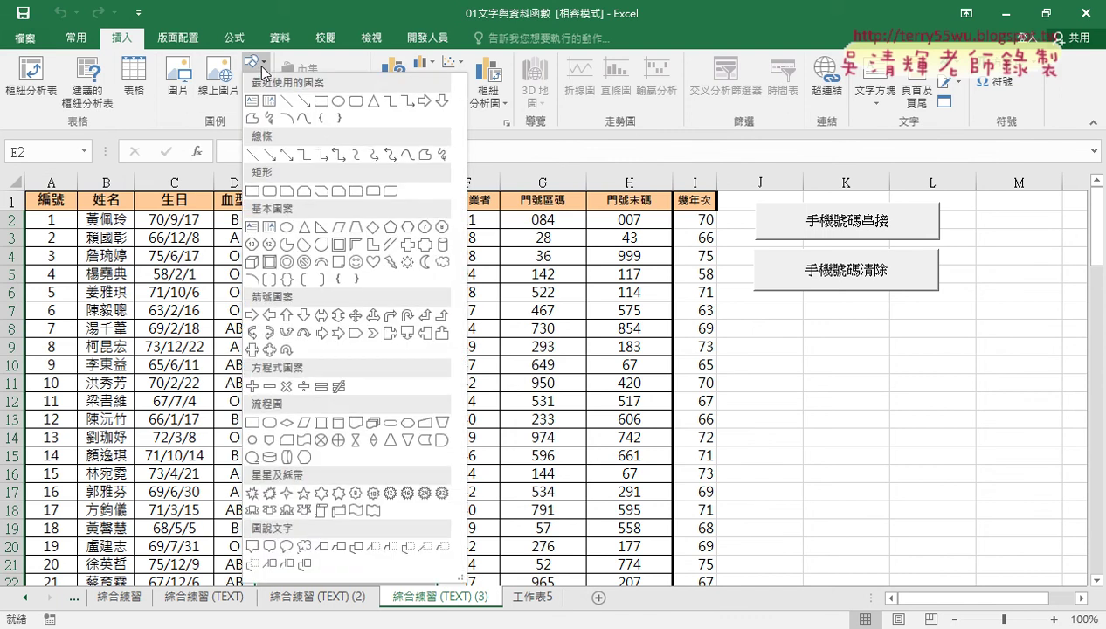
left_click(362, 267)
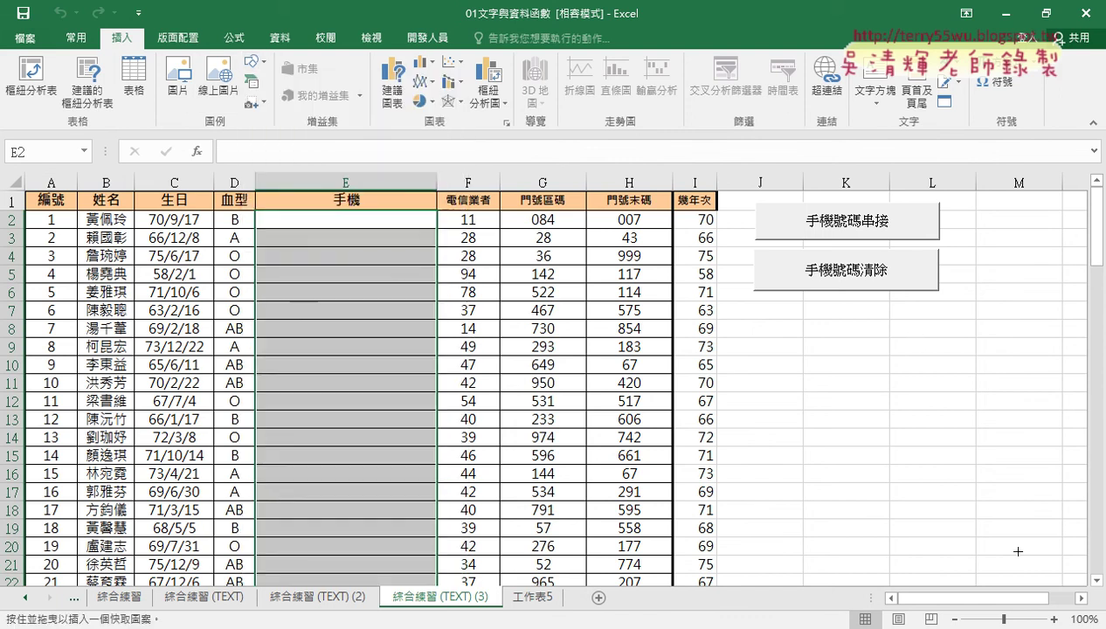
left_click_drag(1033, 605, 1059, 604)
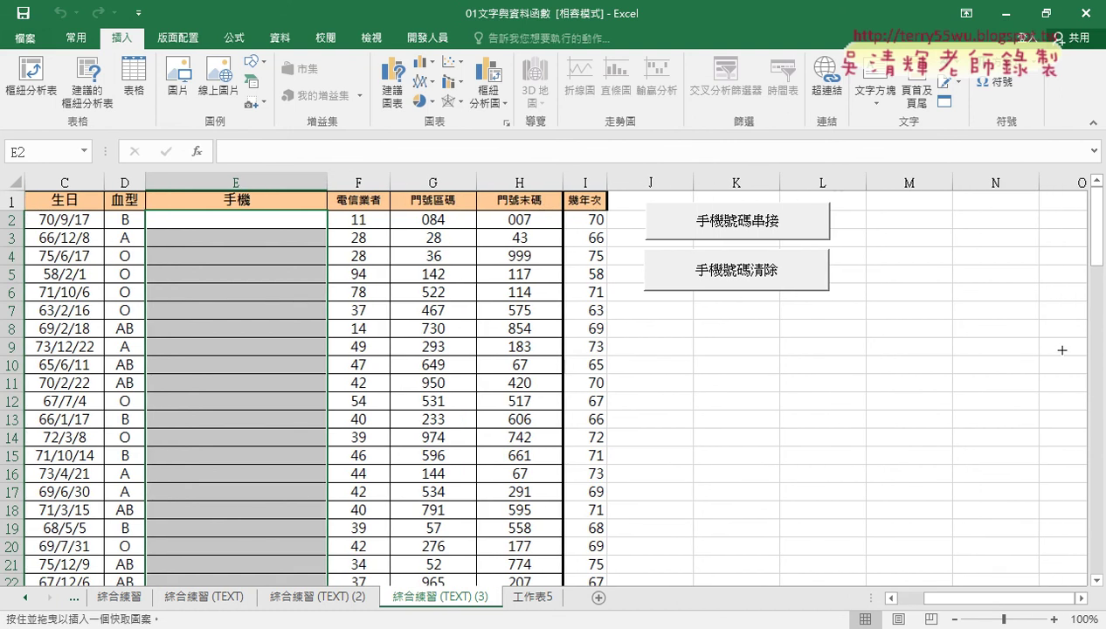
left_click_drag(1032, 246, 1066, 276)
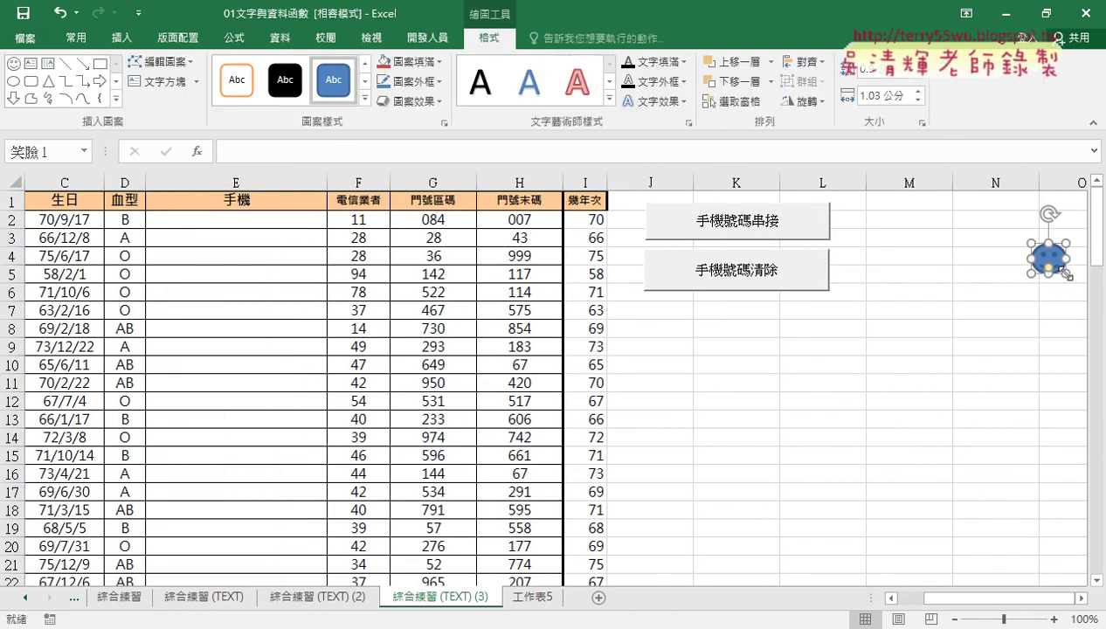
left_click(353, 99)
left_click(341, 259)
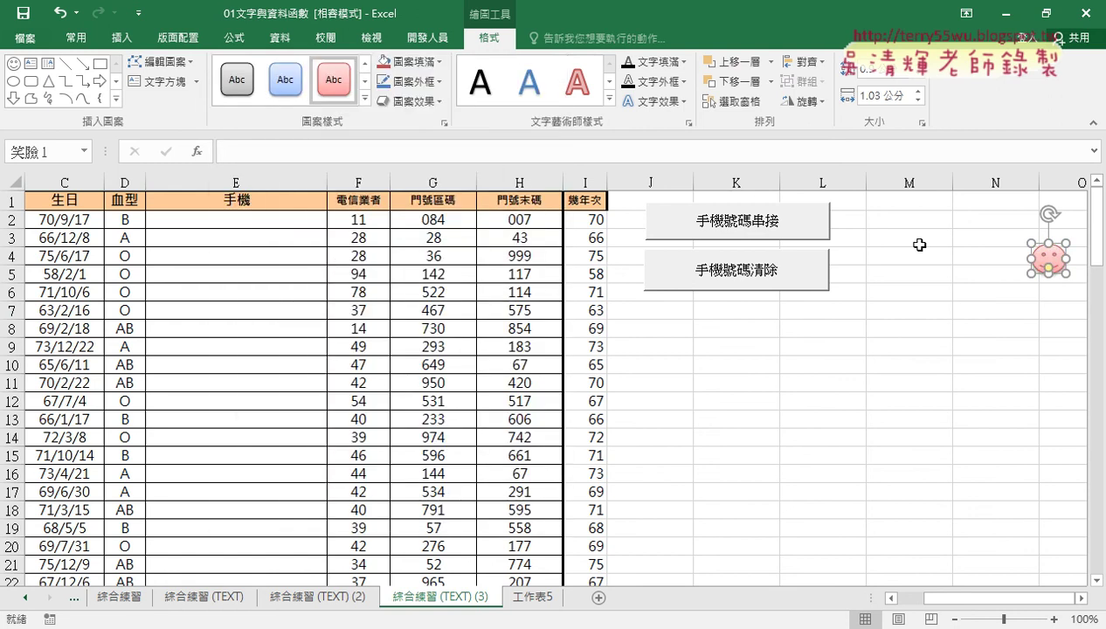
Assign the 手機號碼串接 macro to the smiley shape.
right_click(1053, 261)
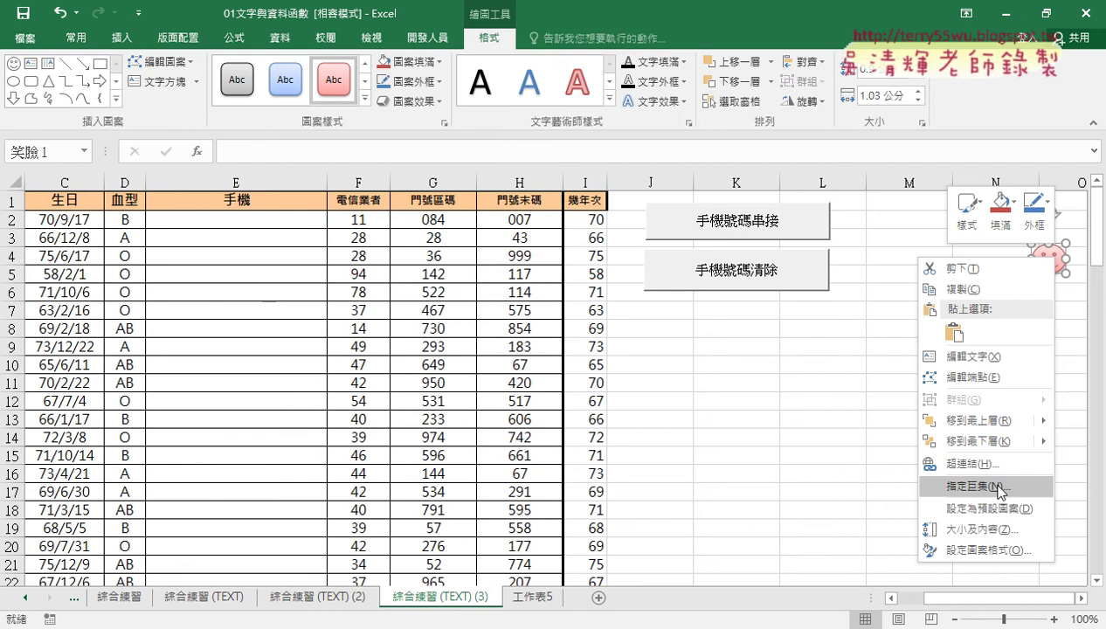
left_click(1001, 490)
left_click(811, 343)
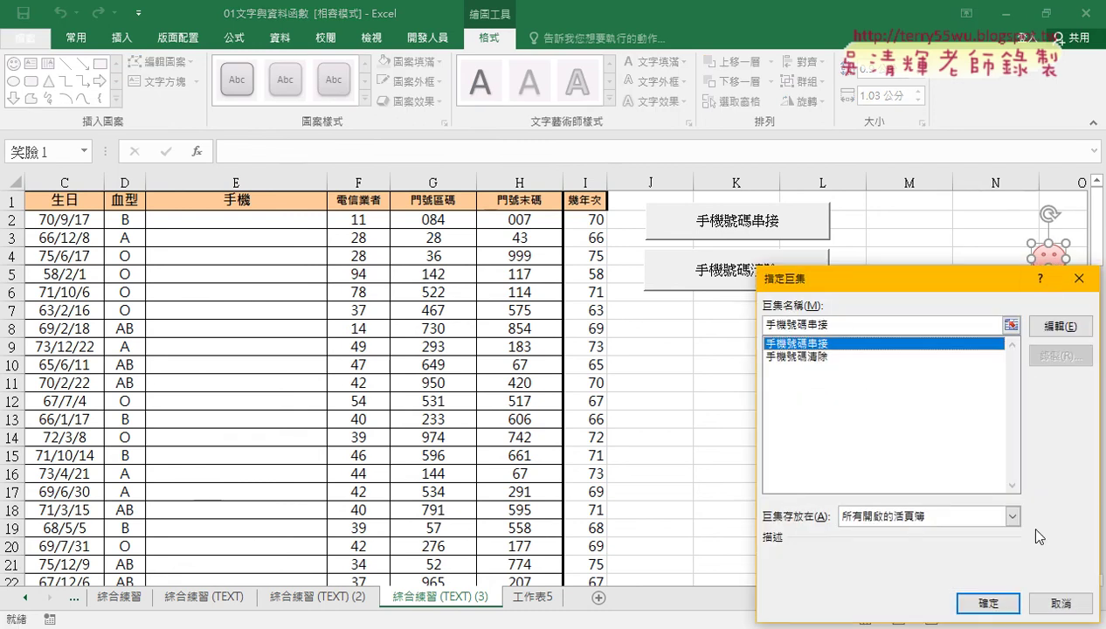
left_click(986, 603)
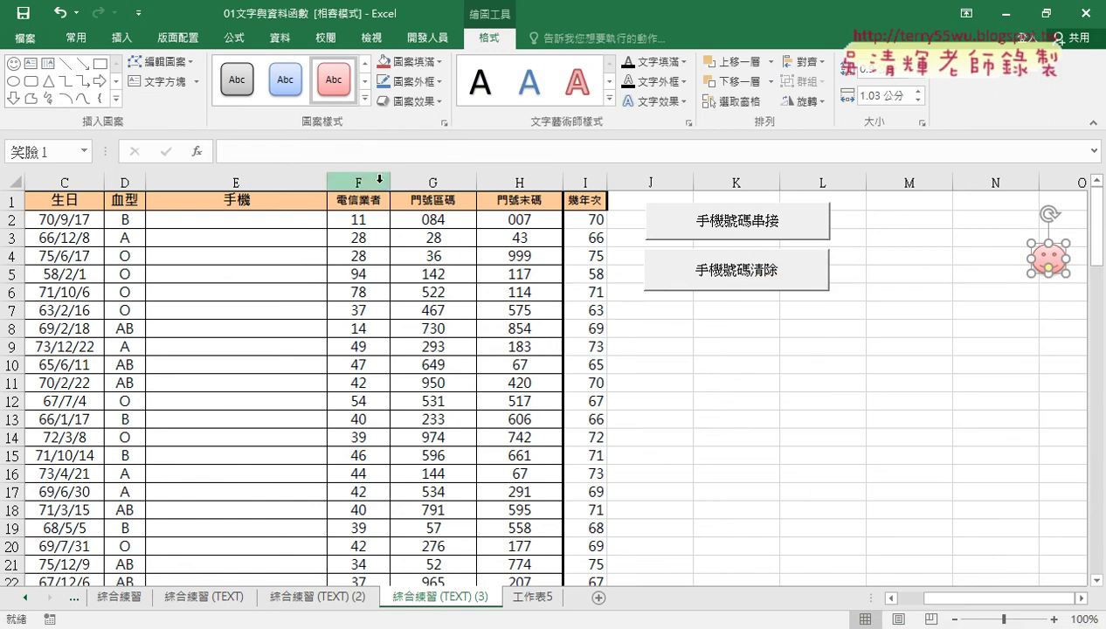
Draw a Multiply X shape below the smiley and give it a light-green style.
left_click(130, 41)
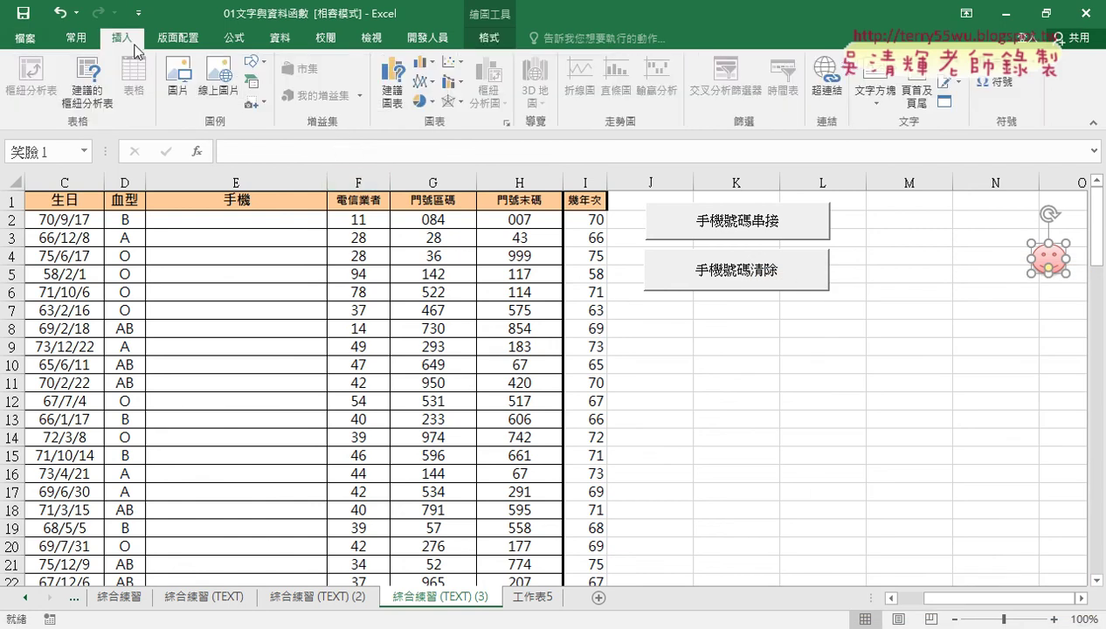
left_click(253, 61)
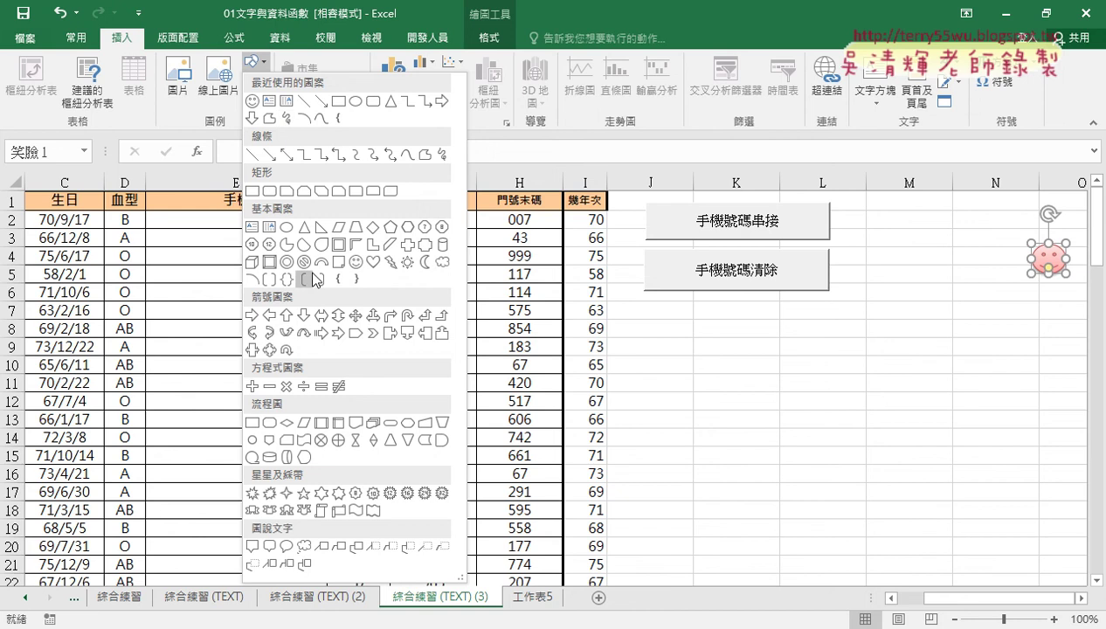
left_click(288, 387)
left_click_drag(1031, 317, 1068, 353)
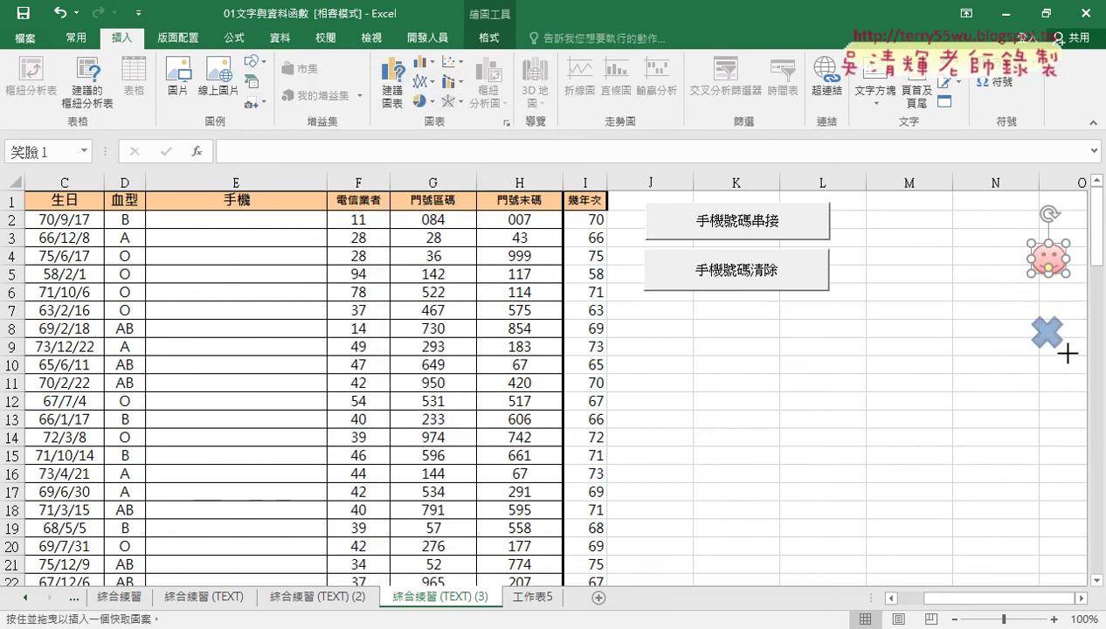
left_click(372, 117)
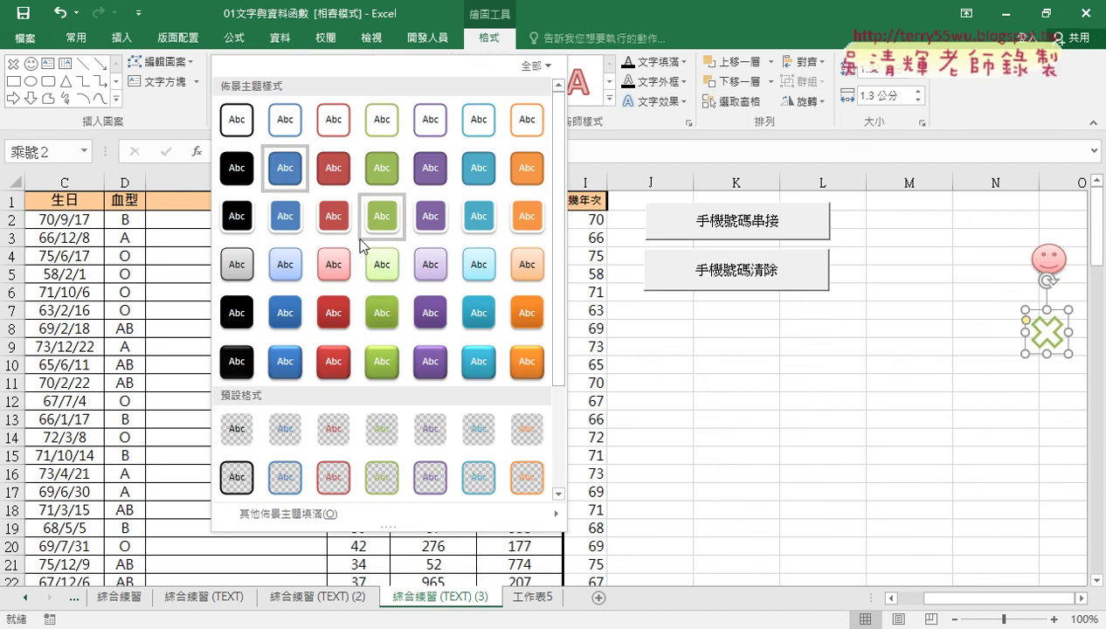
left_click(370, 274)
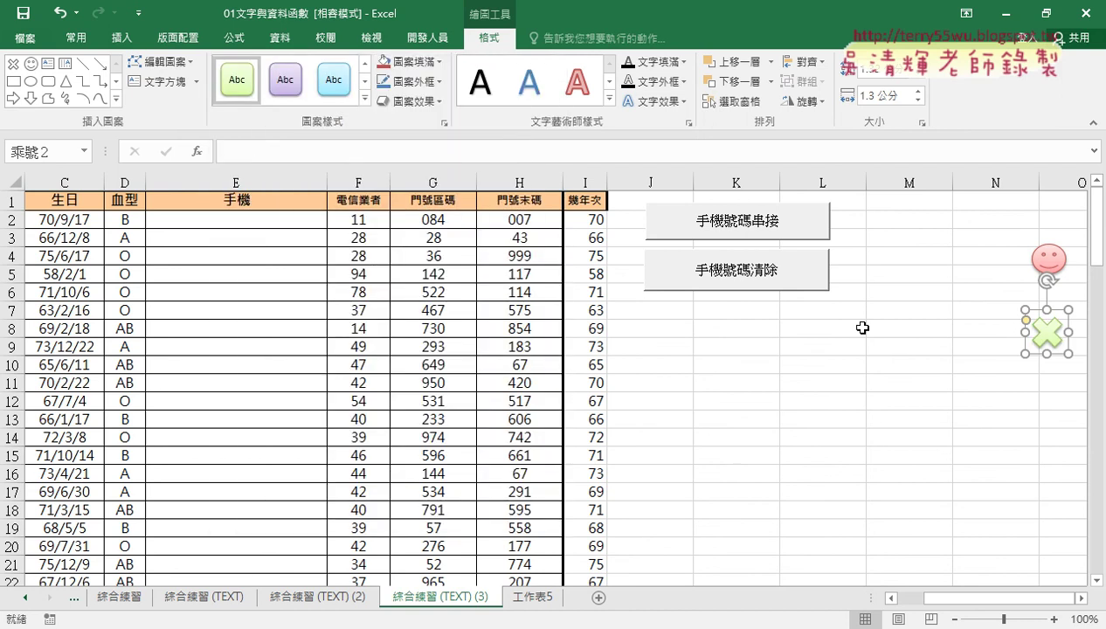
Assign the 手機號碼清除 macro to the X shape.
right_click(1051, 344)
left_click(999, 255)
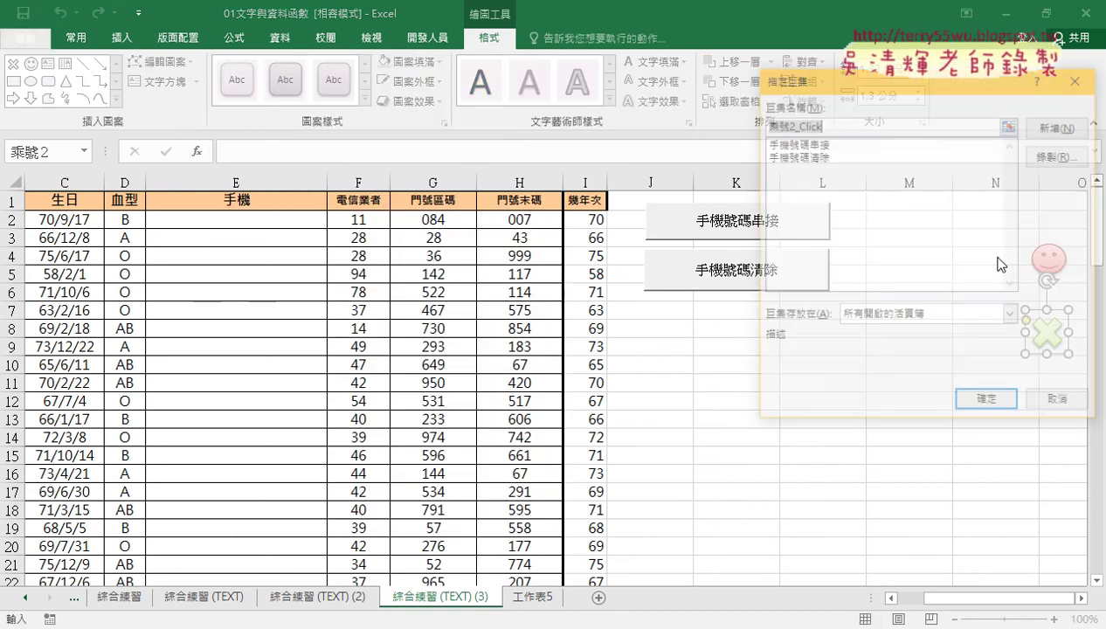
left_click(812, 158)
left_click(996, 399)
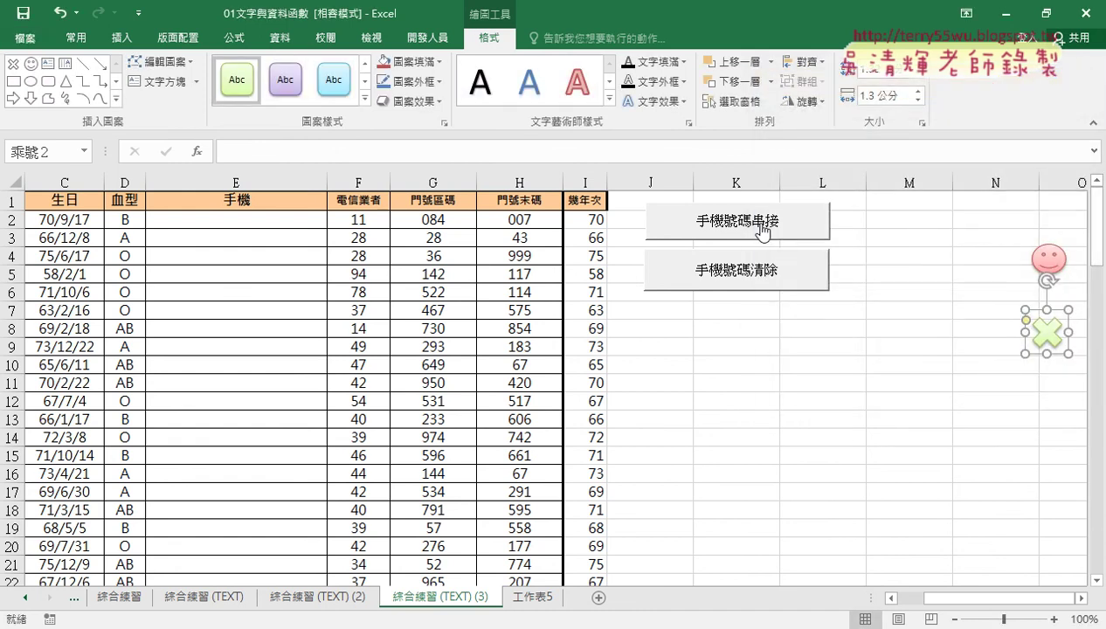
left_click(763, 319)
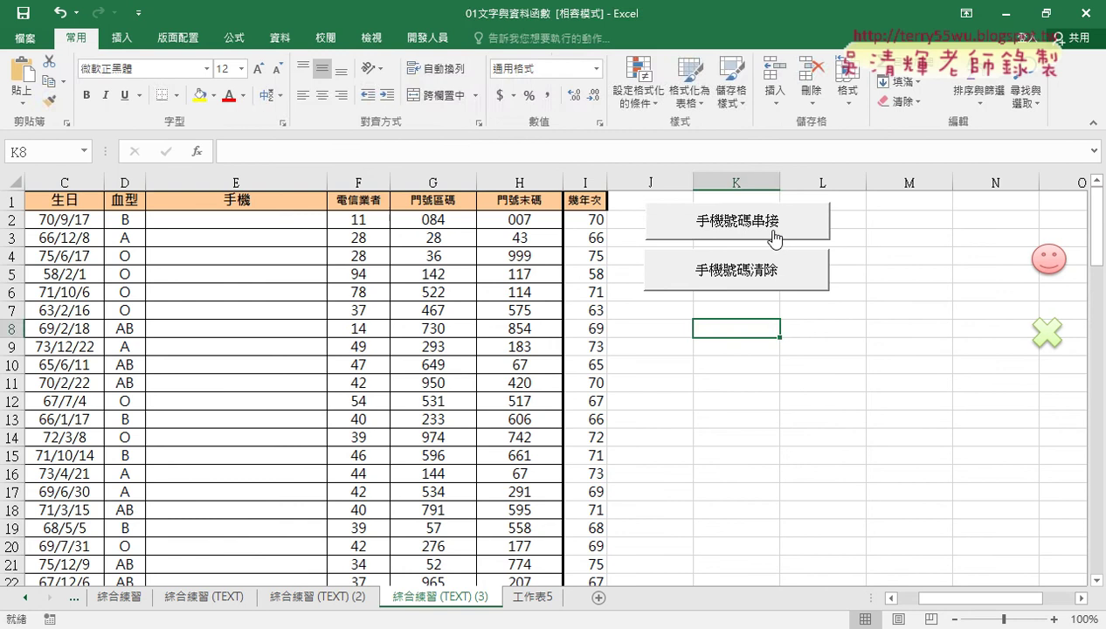
Delete both the 手機號碼串接 and 手機號碼清除 form buttons.
left_click(772, 235, "ctrl")
left_click(773, 277, "ctrl")
key("Delete")
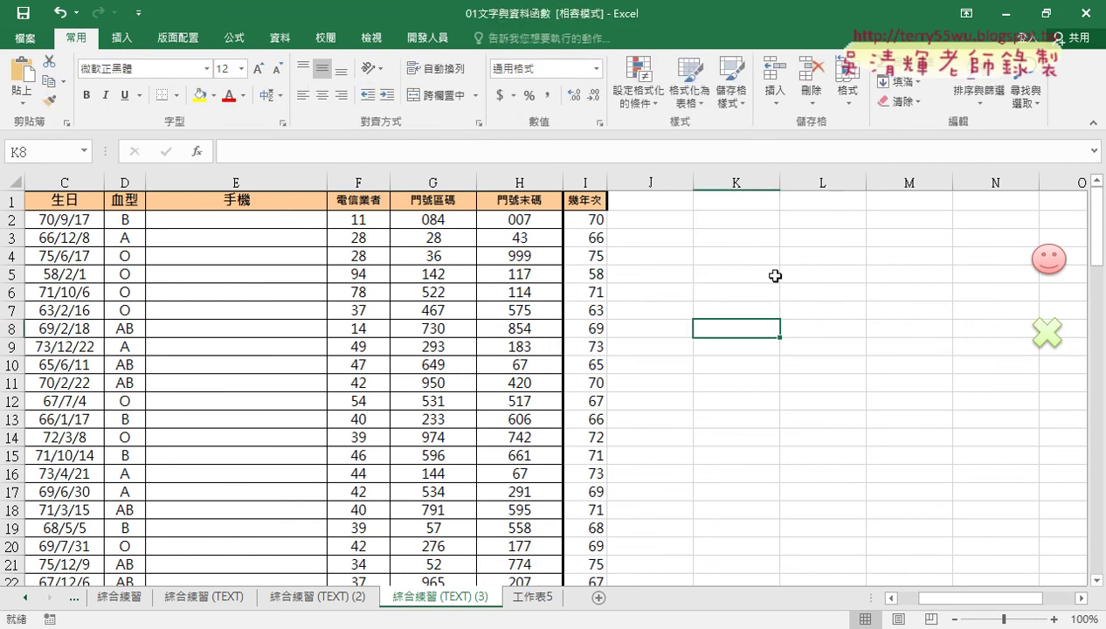
Test the shapes: the smiley fills column E's phone numbers, the X clears them.
left_click_drag(961, 605, 930, 597)
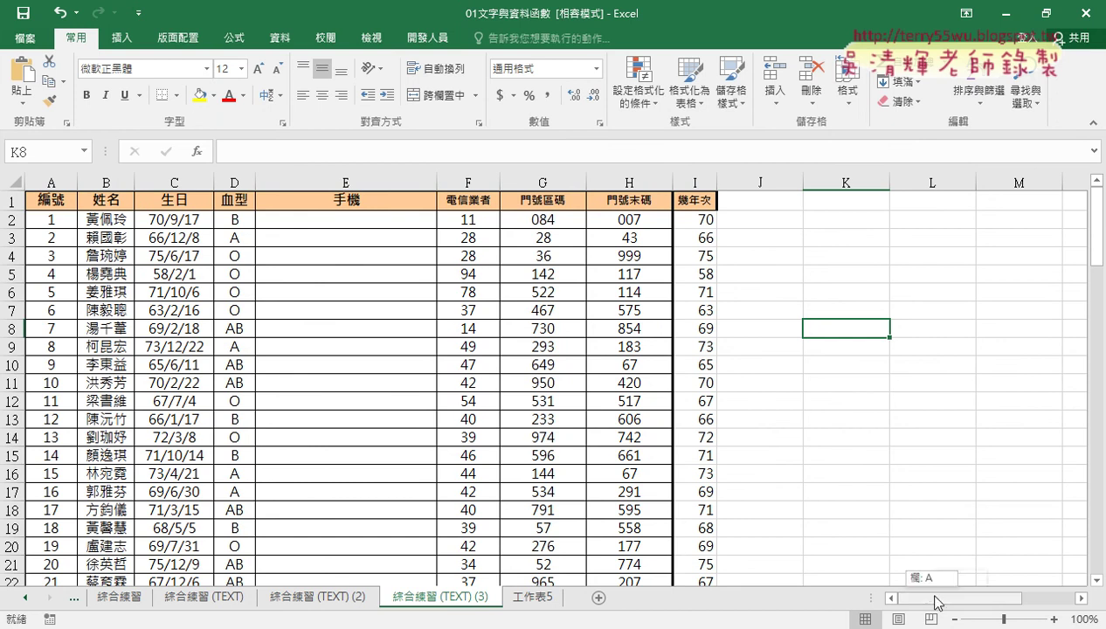
mouse_move(930, 596)
left_mouse_down()
mouse_move(971, 596)
mouse_move(914, 605)
mouse_move(971, 600)
mouse_move(933, 600)
left_mouse_up()
left_click(936, 277)
left_click(928, 349)
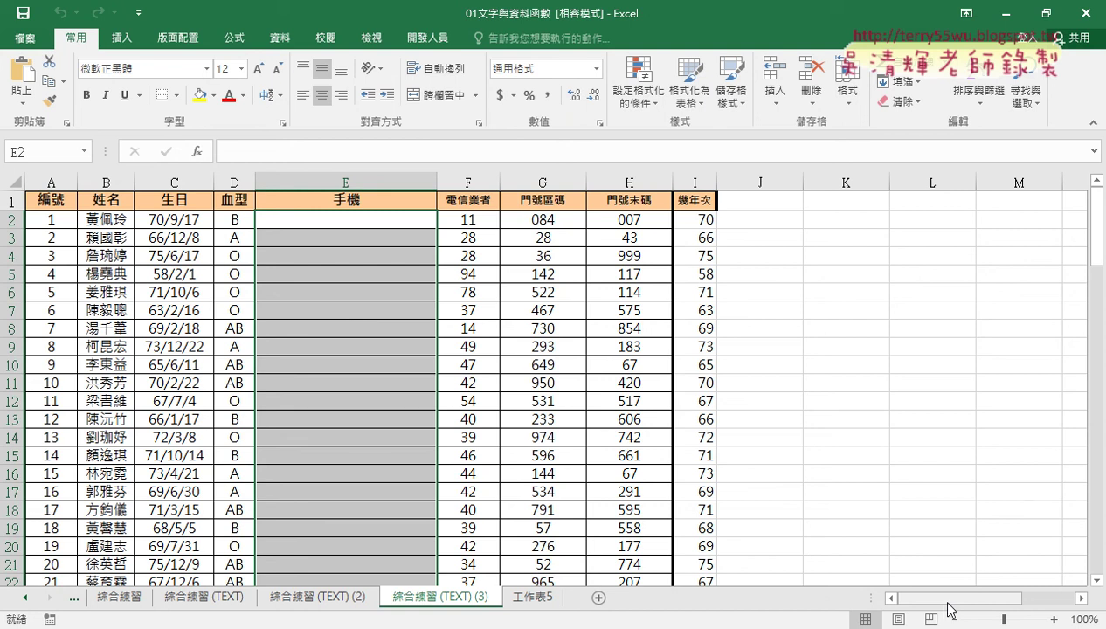
Review the Module2 phone macro code in the VBA editor, then return to Developer Insert controls.
left_click(419, 42)
left_click(80, 81)
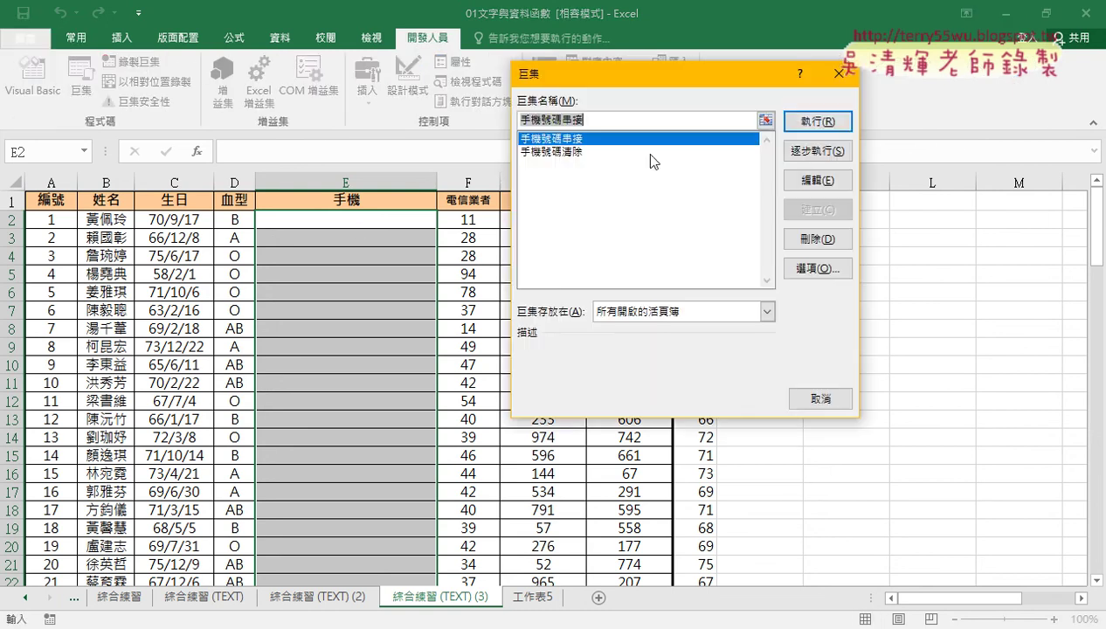
left_click(807, 180)
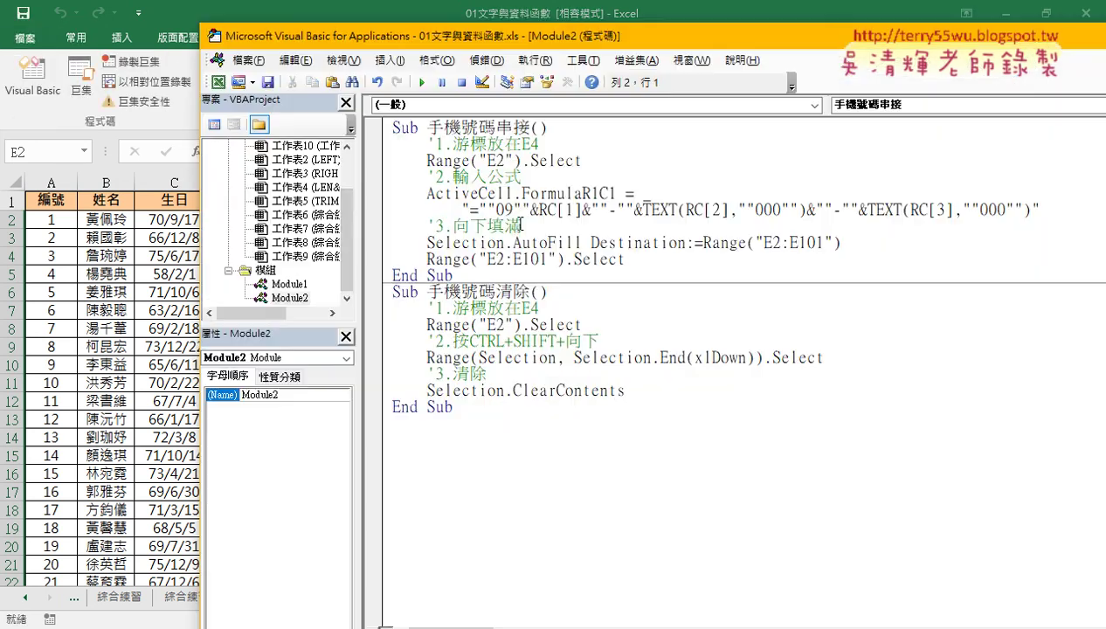
left_click_drag(521, 227, 369, 225)
left_click(428, 175)
left_click(429, 142)
left_click_drag(874, 42, 634, 58)
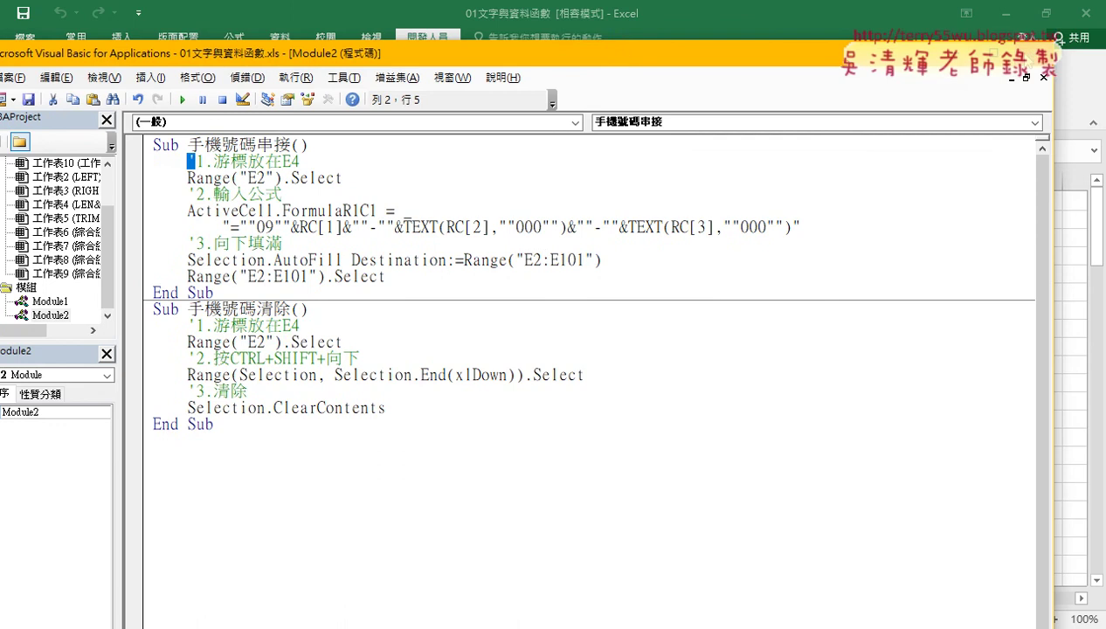
left_click(1005, 54)
left_click(369, 101)
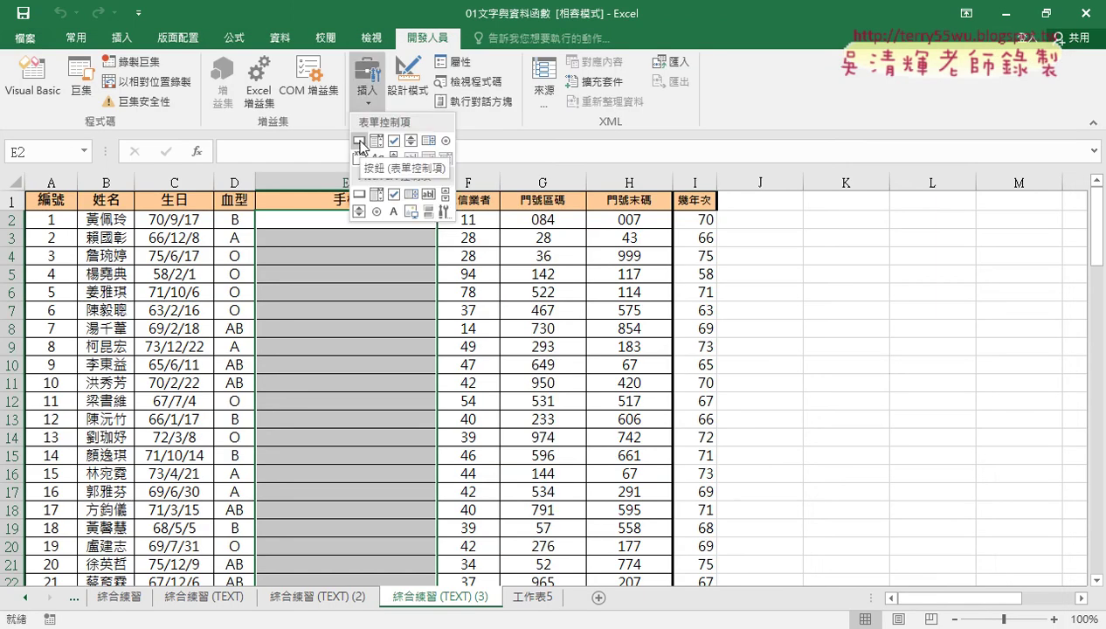
Open the Insert Shapes gallery, with the X and smiley among recently used shapes.
left_click(127, 41)
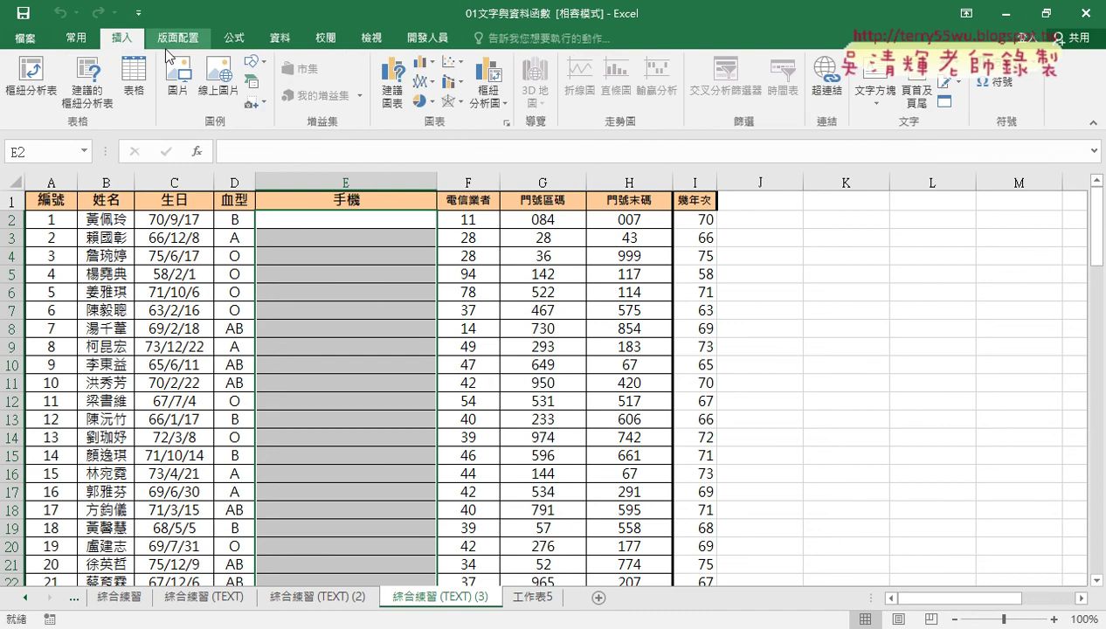
left_click(262, 67)
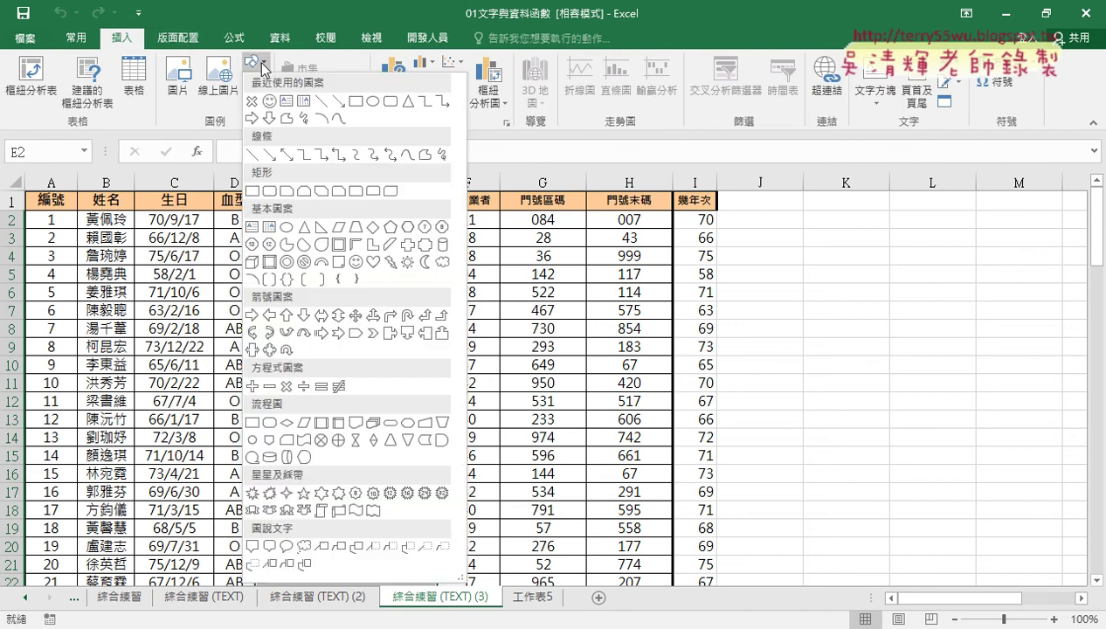